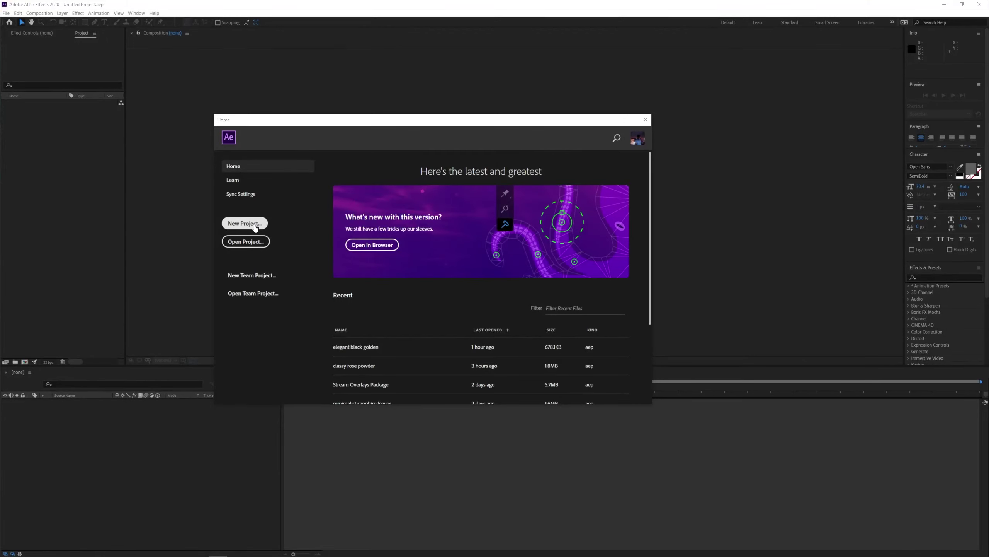
- Start a new project and import minimalist golden splash.psd as a layered composition
{"action": "left_click", "coordinate": [245, 223]}
{"action": "double_click", "coordinate": [73, 194]}
{"action": "double_click", "coordinate": [122, 166]}
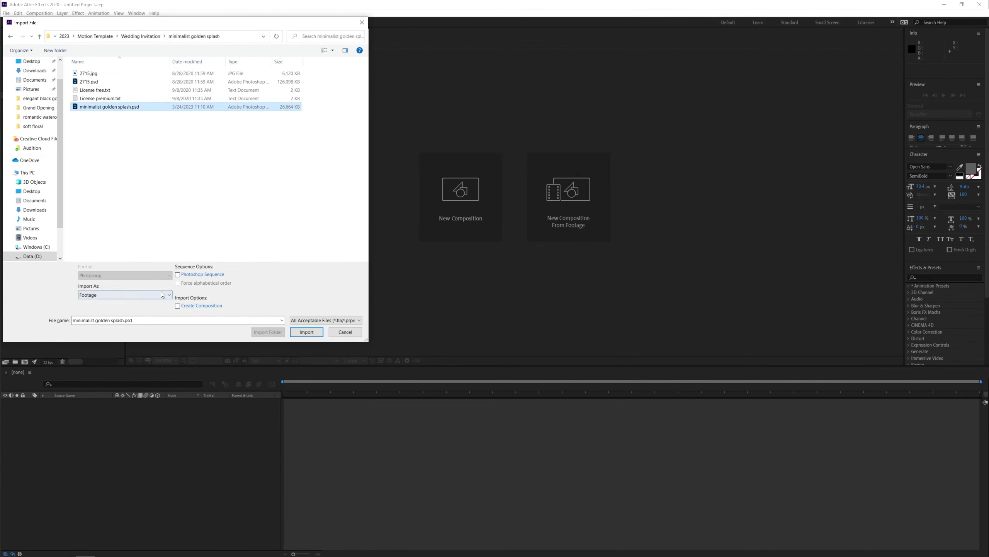
{"action": "left_click", "coordinate": [112, 106]}
{"action": "left_click", "coordinate": [307, 338]}
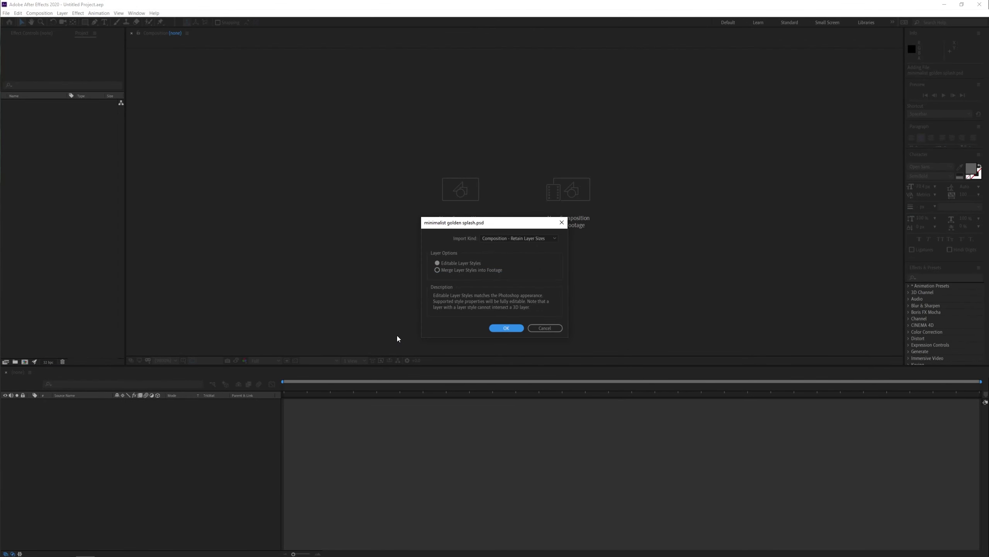
{"action": "left_click", "coordinate": [506, 327]}
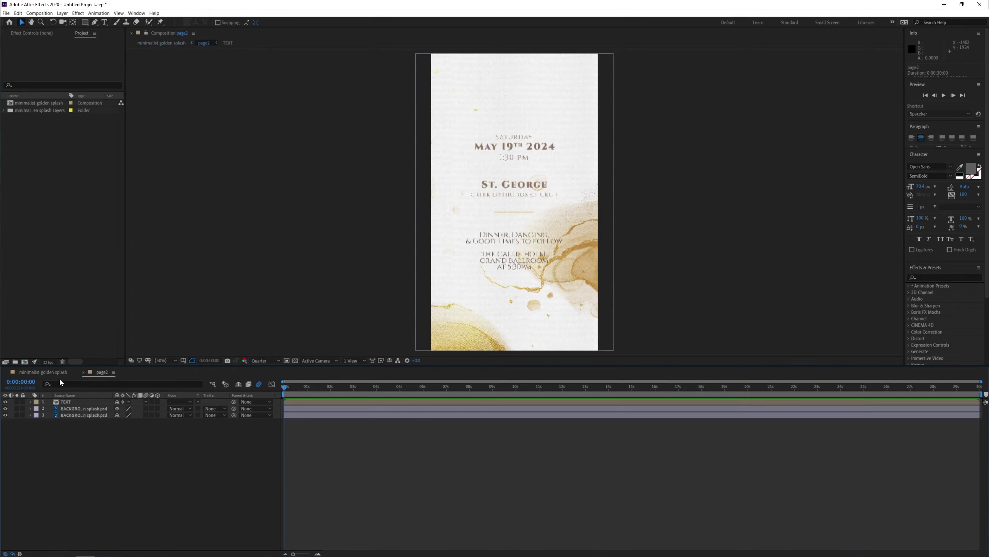
- Keyframe the background splash layer's opacity at 35% near 1.4 s and 0% at 3 s
{"action": "left_click", "coordinate": [76, 407]}
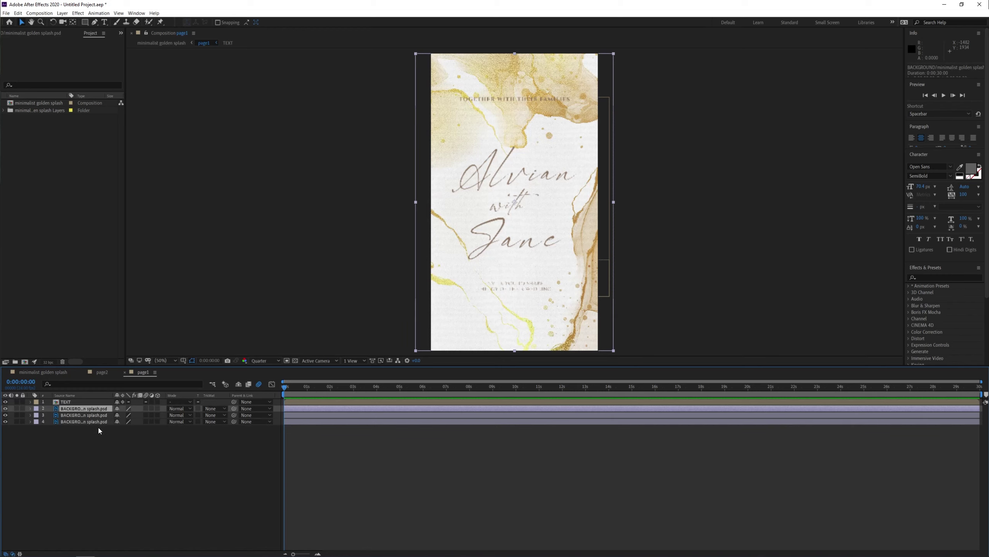
{"action": "key", "text": "t"}
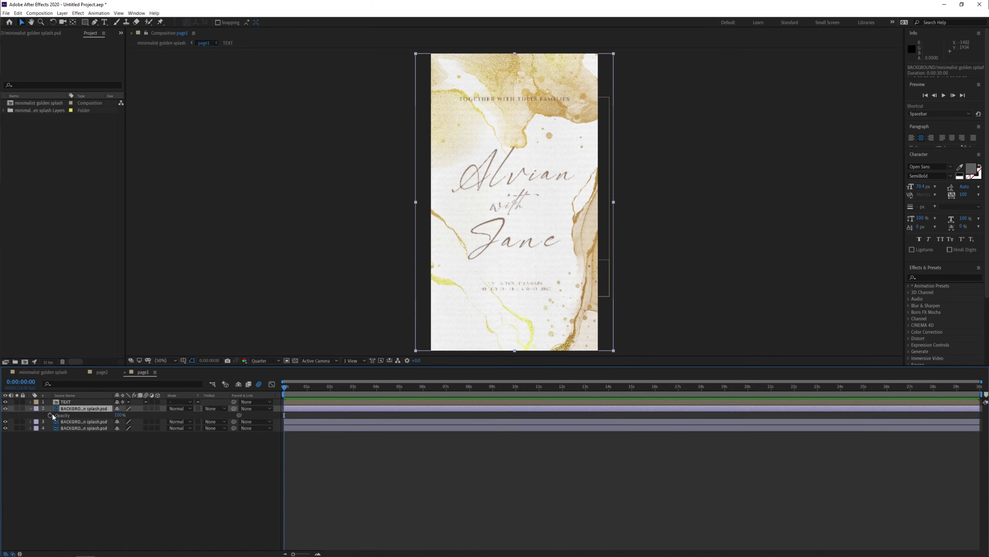
{"action": "left_click", "coordinate": [50, 415]}
{"action": "left_click", "coordinate": [317, 386]}
{"action": "left_click", "coordinate": [119, 415]}
{"action": "type", "text": "35"}
{"action": "key", "text": "Return"}
{"action": "left_click", "coordinate": [355, 386]}
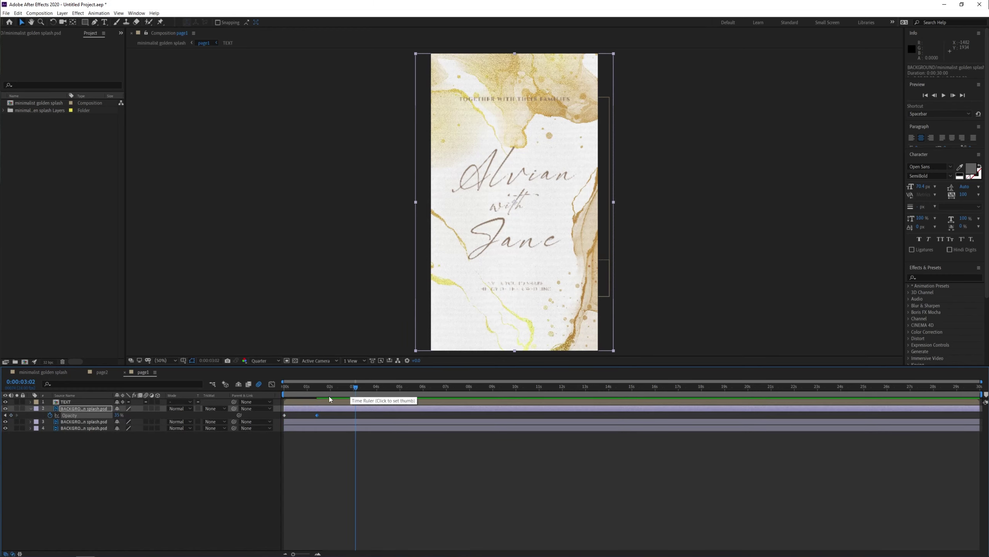
{"action": "left_click", "coordinate": [117, 414]}
{"action": "type", "text": "0"}
{"action": "key", "text": "Return"}
- Confirm the 100% starting opacity keyframe and scrub through the fade
{"action": "right_click", "coordinate": [83, 408]}
{"action": "mouse_move", "coordinate": [103, 254]}
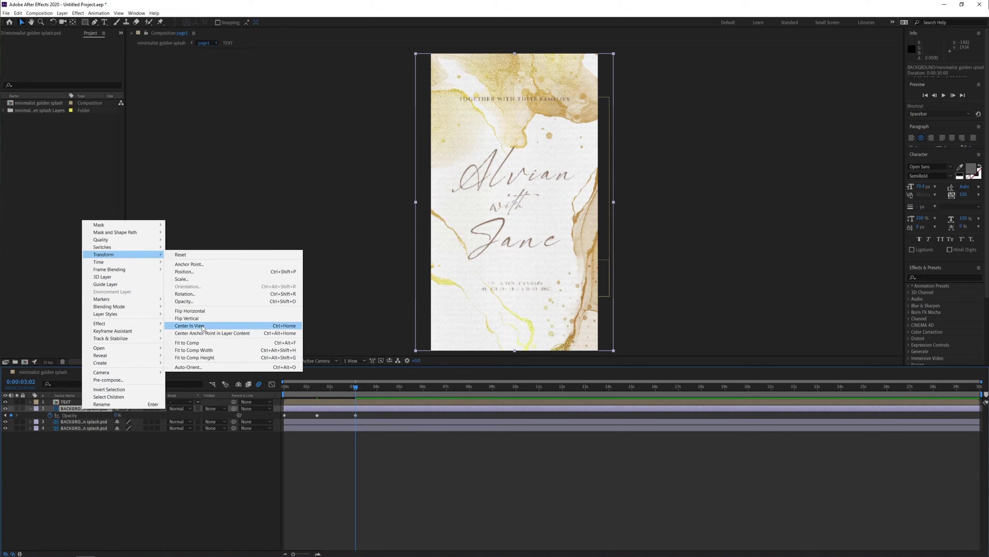
{"action": "left_click", "coordinate": [202, 326]}
{"action": "left_click", "coordinate": [287, 386]}
{"action": "left_click", "coordinate": [122, 414]}
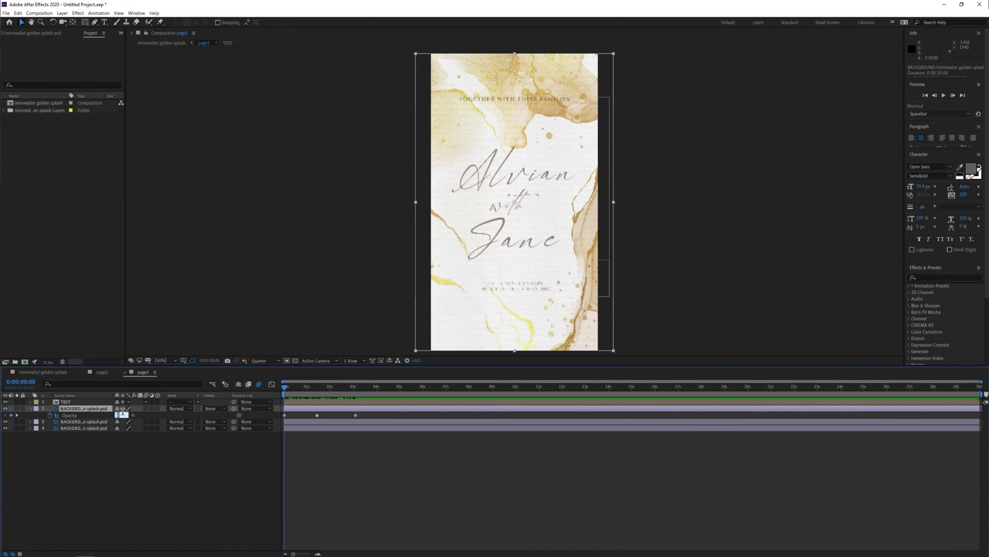
{"action": "key", "text": "Return"}
{"action": "left_click_drag", "start_coordinate": [355, 386], "coordinate": [317, 390]}
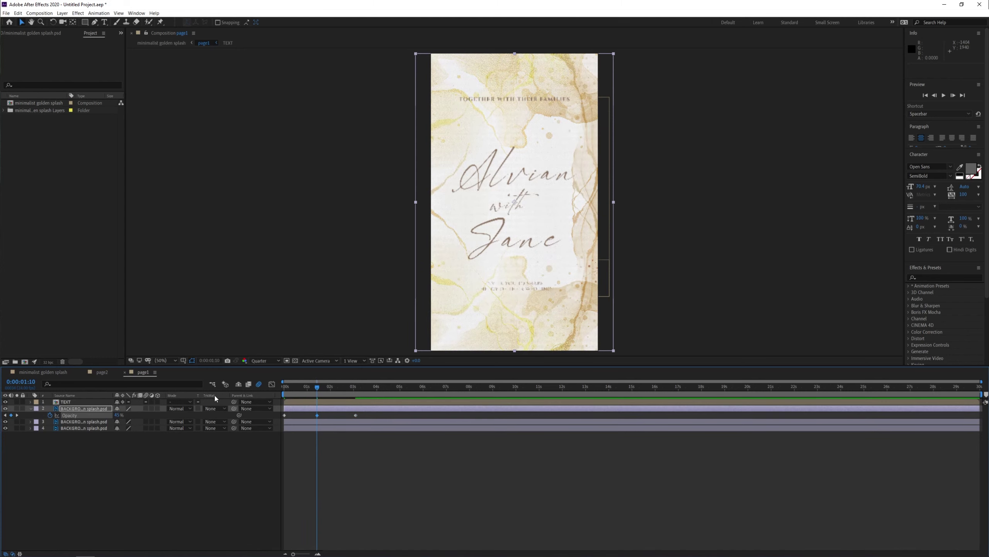
- Add a loopOut() expression to the opacity and preview the looping fade
{"action": "right_click", "coordinate": [86, 407]}
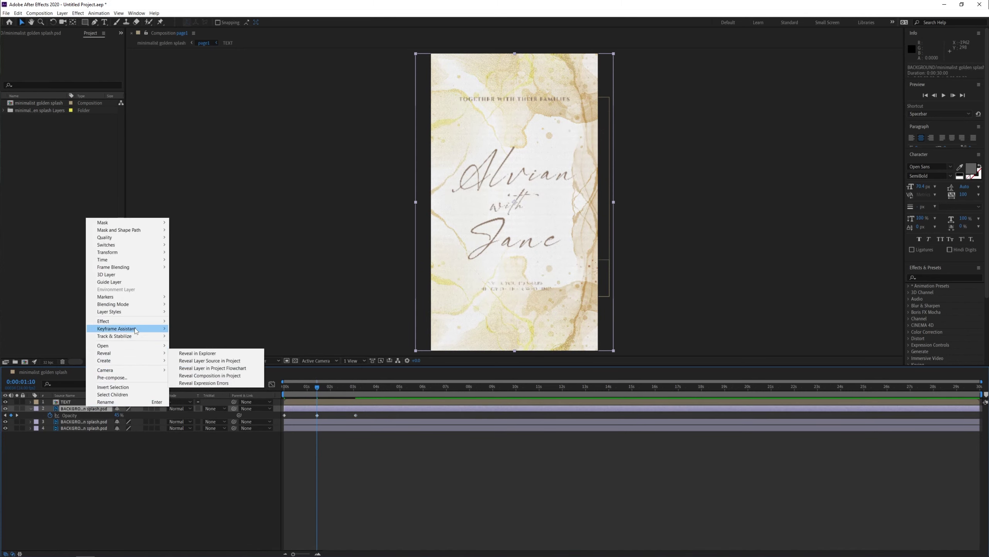
{"action": "mouse_move", "coordinate": [116, 251]}
{"action": "left_click", "coordinate": [208, 316]}
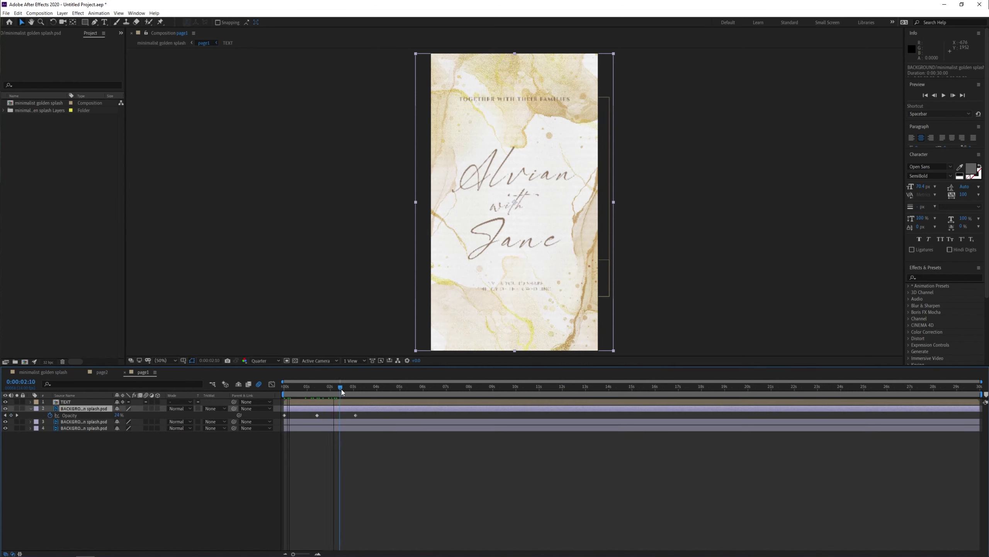
{"action": "left_click", "coordinate": [51, 415], "text": "alt"}
{"action": "type", "text": "loopOut()"}
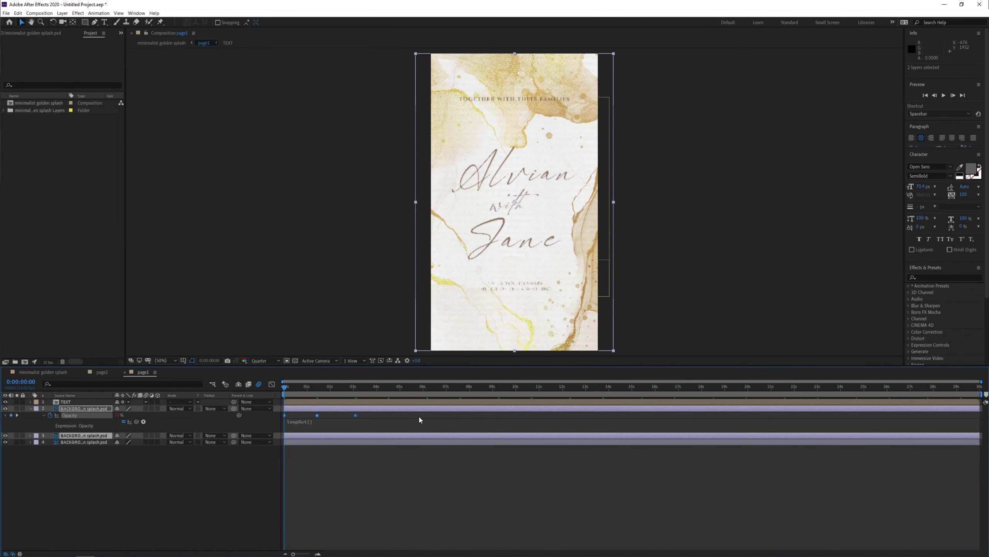
{"action": "left_click", "coordinate": [419, 416]}
{"action": "key", "text": "space"}
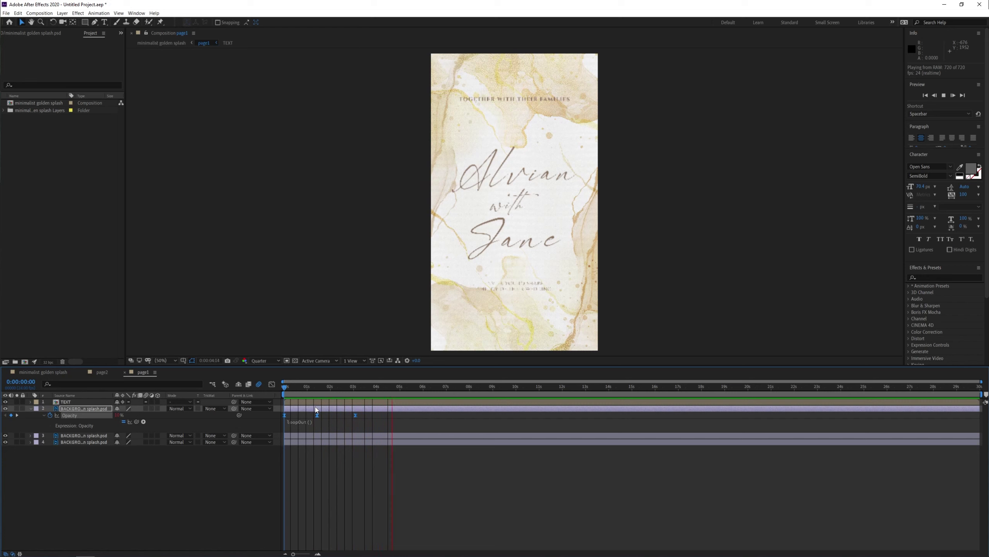
{"action": "key", "text": "space"}
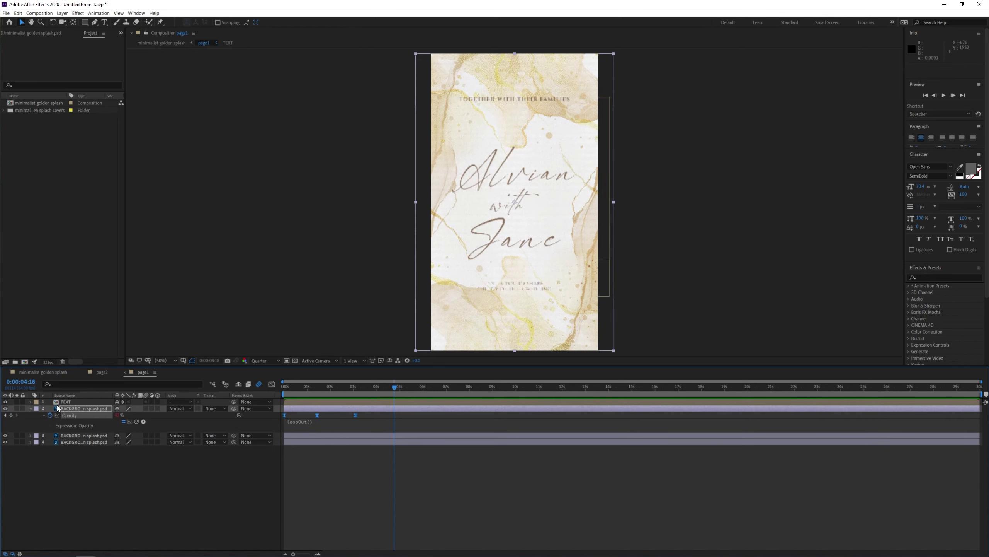
- Collapse the opacity property and precompose both background splash layers together
{"action": "key", "text": "u"}
{"action": "left_click", "coordinate": [92, 416], "text": "shift"}
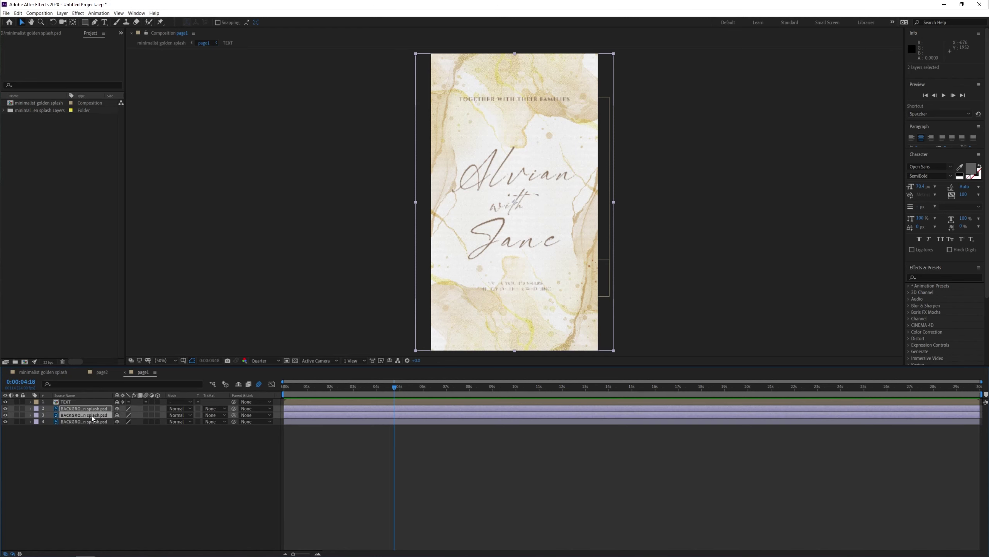
{"action": "key", "text": "ctrl+shift+c"}
- Name the precomp bg, check its Scale animation at 1:10, and open the TEXT comp
{"action": "type", "text": "bg"}
{"action": "key", "text": "Return"}
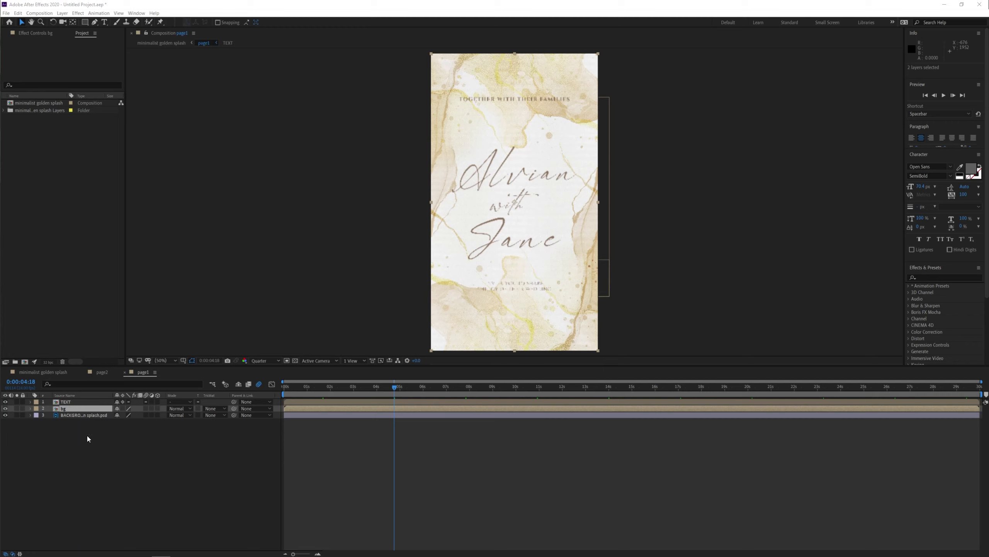
{"action": "key", "text": "u"}
{"action": "key", "text": "j"}
{"action": "key", "text": "k"}
{"action": "key", "text": "j"}
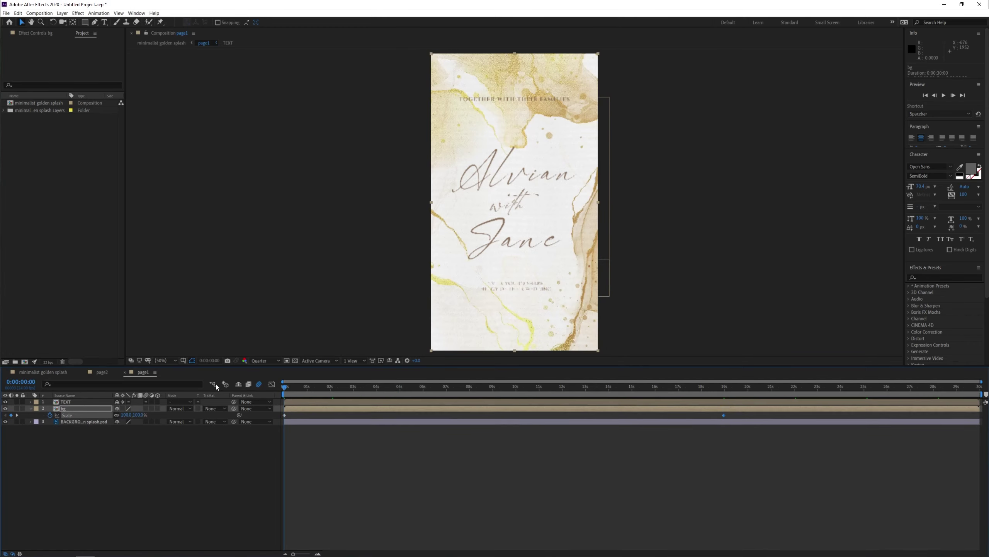
{"action": "left_click_drag", "start_coordinate": [285, 386], "coordinate": [317, 388]}
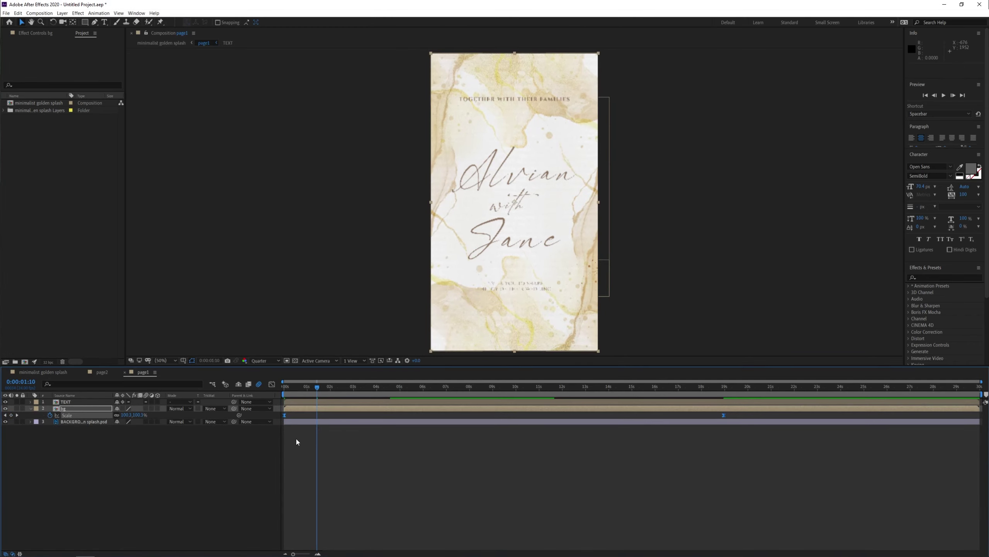
{"action": "double_click", "coordinate": [273, 402]}
- Apply the Text Motion Blur preset to the 'together with their families' line and preview it
{"action": "key", "text": "ctrl+a"}
{"action": "right_click", "coordinate": [91, 428]}
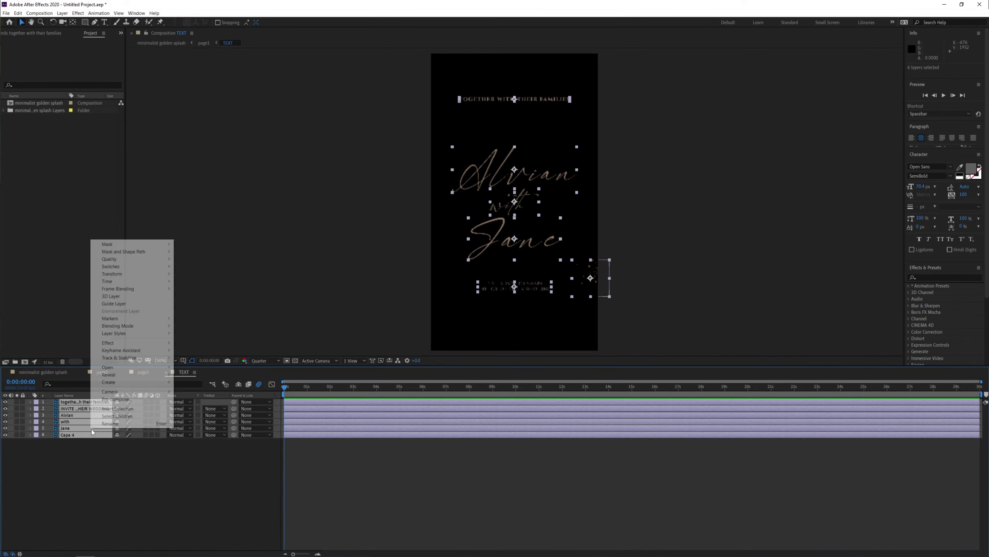
{"action": "left_click", "coordinate": [342, 425]}
{"action": "left_click", "coordinate": [97, 444]}
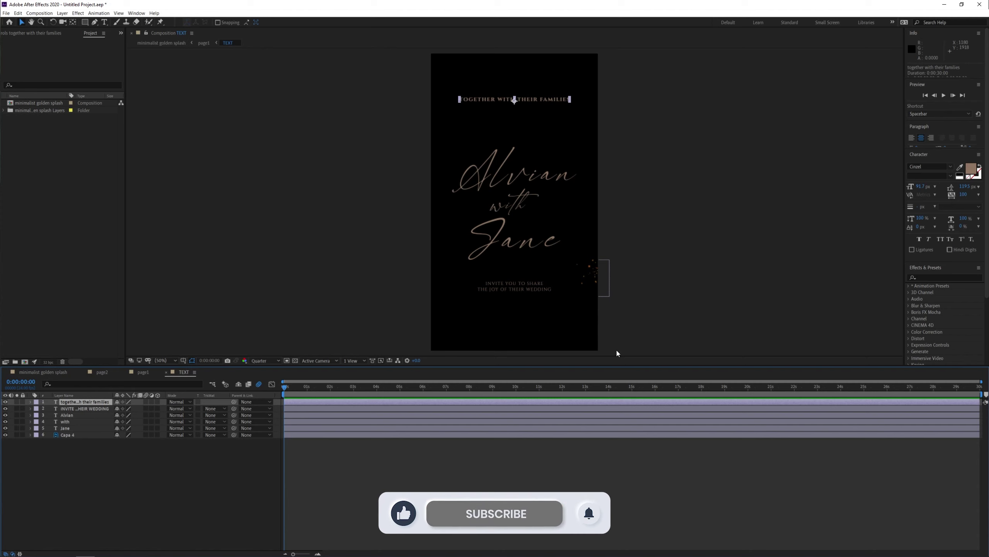
{"action": "left_click", "coordinate": [943, 277]}
{"action": "type", "text": "text"}
{"action": "left_click_drag", "start_coordinate": [953, 324], "coordinate": [152, 406]}
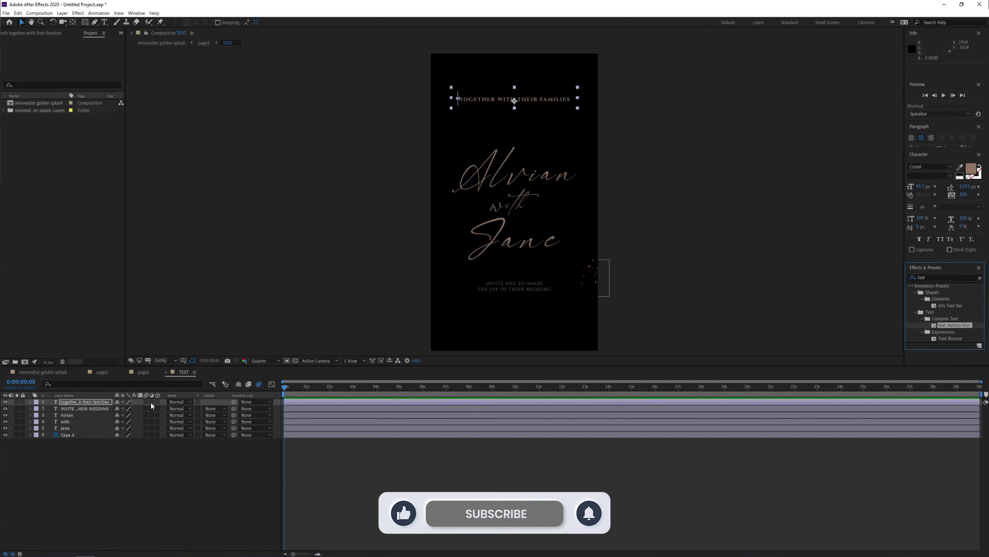
{"action": "left_click", "coordinate": [31, 402]}
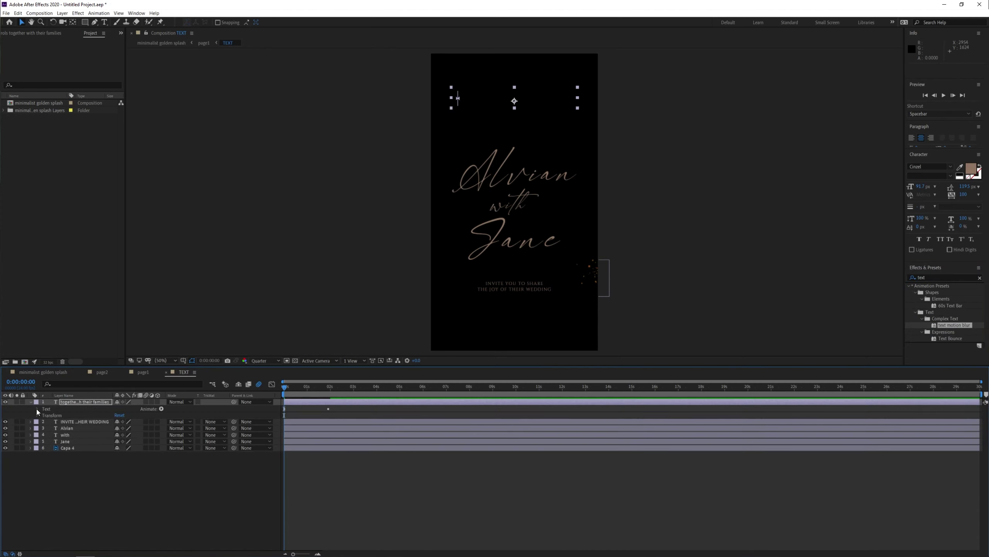
{"action": "double_click", "coordinate": [36, 409]}
{"action": "key", "text": "space"}
{"action": "key", "text": "space"}
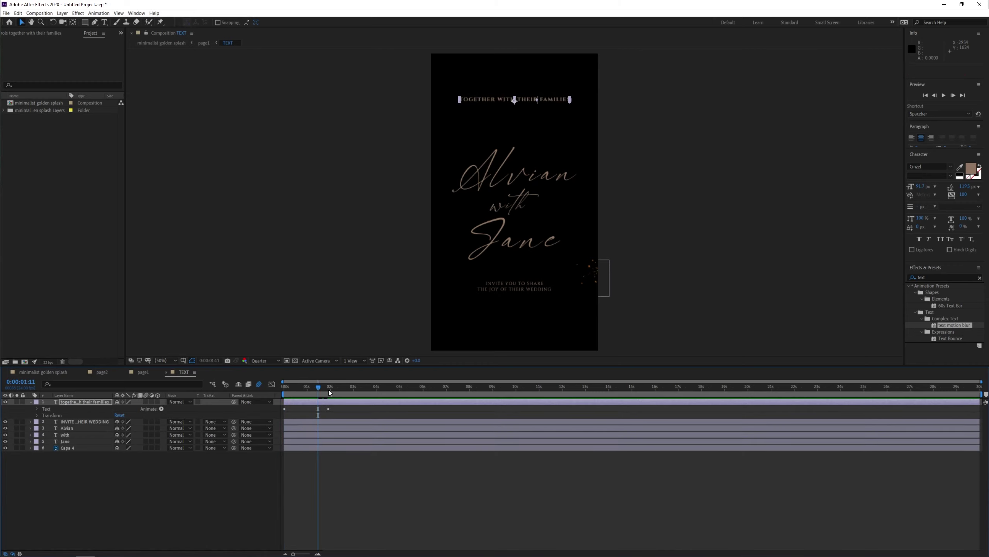
- Move the INVITE layer below the second name and give the first name Text Motion Blur
{"action": "left_click", "coordinate": [328, 390]}
{"action": "left_click_drag", "start_coordinate": [73, 421], "coordinate": [79, 445]}
{"action": "left_click", "coordinate": [80, 422]}
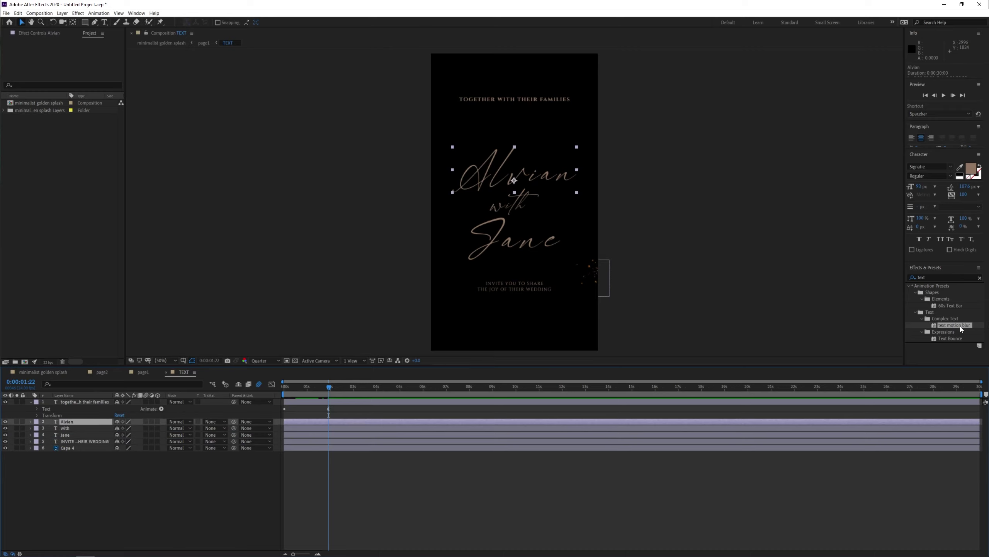
{"action": "left_click_drag", "start_coordinate": [954, 325], "coordinate": [319, 422]}
{"action": "left_click_drag", "start_coordinate": [329, 386], "coordinate": [378, 386]}
- Apply Text Motion Blur to the 'with' and second name layers, checking each animation
{"action": "left_click", "coordinate": [109, 428]}
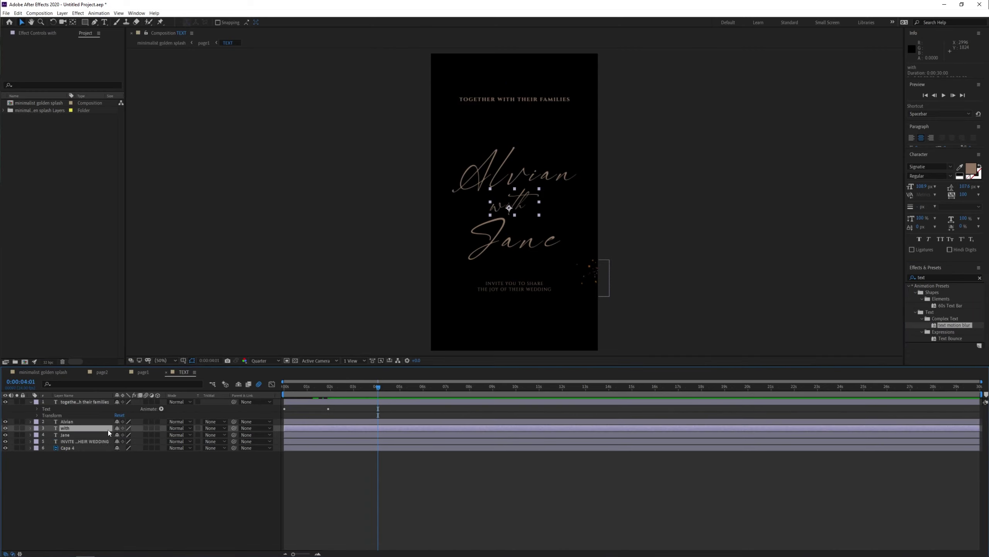
{"action": "left_click_drag", "start_coordinate": [954, 325], "coordinate": [98, 427]}
{"action": "left_click_drag", "start_coordinate": [378, 386], "coordinate": [415, 386]}
{"action": "left_click", "coordinate": [78, 435]}
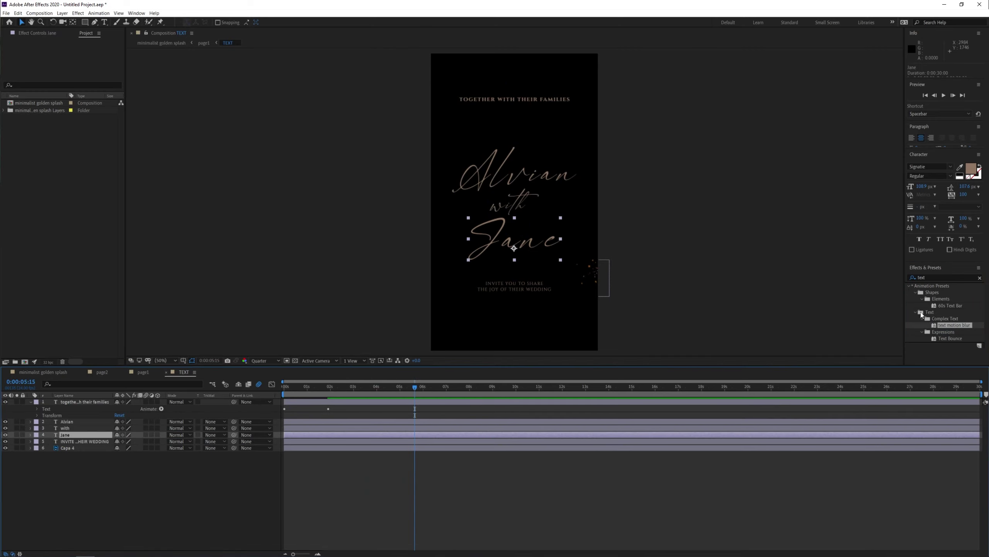
{"action": "left_click_drag", "start_coordinate": [954, 325], "coordinate": [103, 431]}
{"action": "left_click_drag", "start_coordinate": [414, 386], "coordinate": [458, 386]}
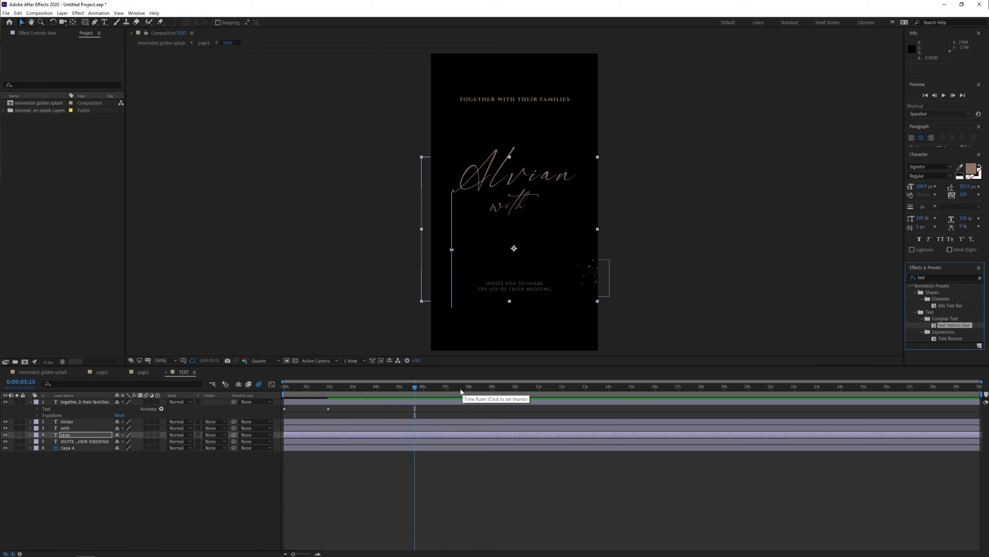
{"action": "left_click", "coordinate": [102, 441]}
- Switch to the page1 comp and preview the invitation animating over the splash
{"action": "left_click_drag", "start_coordinate": [458, 386], "coordinate": [508, 392]}
{"action": "left_click", "coordinate": [143, 372]}
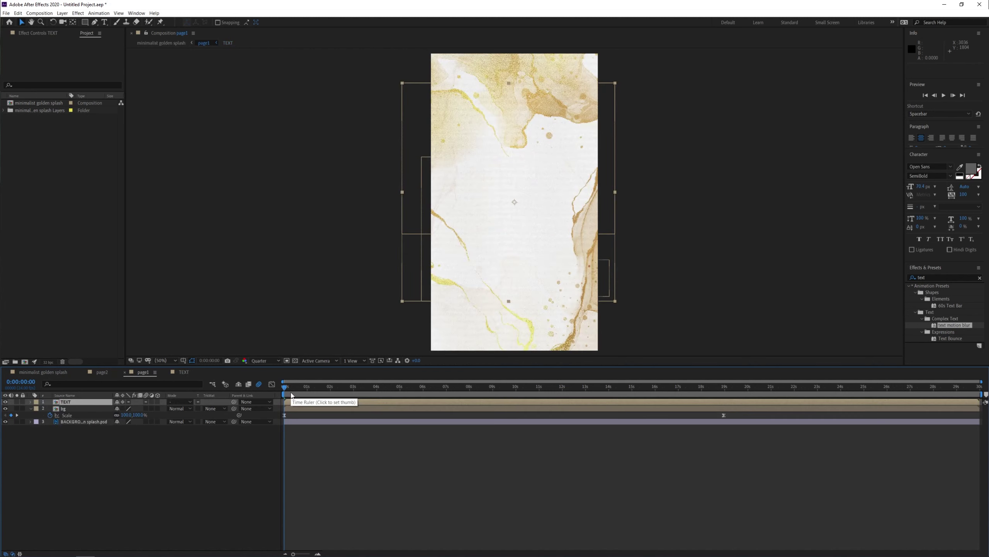
{"action": "key", "text": "space"}
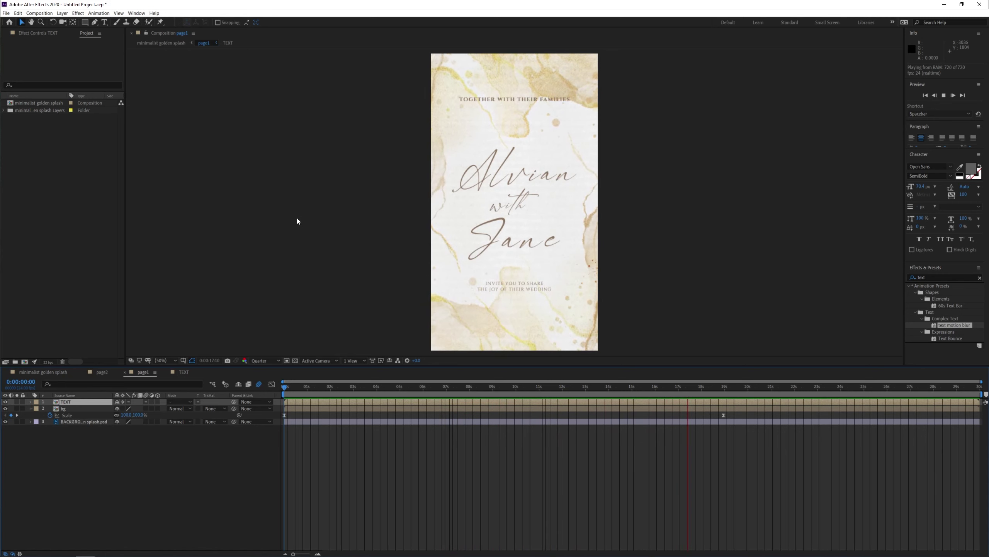
- Switch to page2 and flip the splash layer horizontally
{"action": "left_click", "coordinate": [165, 372]}
{"action": "left_click", "coordinate": [102, 372]}
{"action": "left_click", "coordinate": [84, 408]}
{"action": "left_click", "coordinate": [83, 421], "text": "shift"}
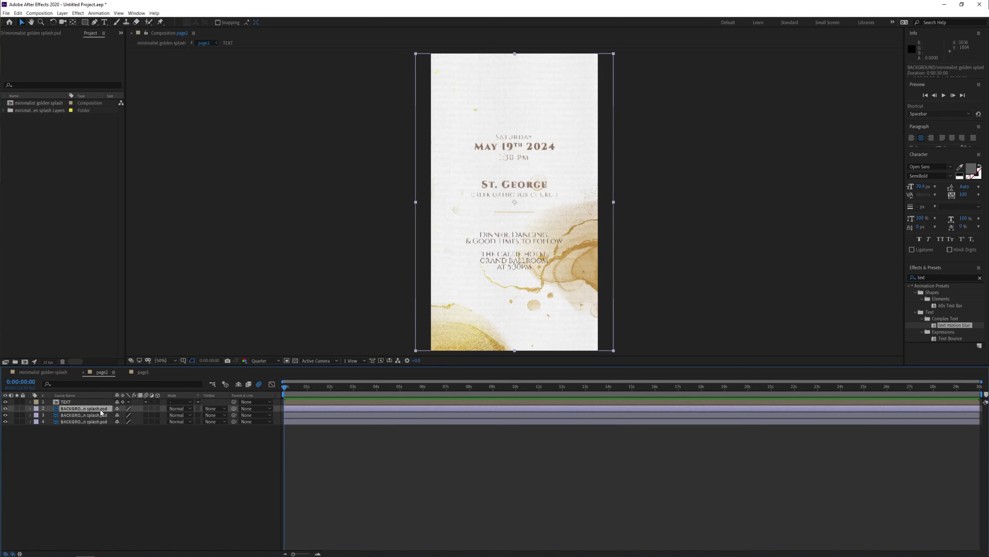
{"action": "right_click", "coordinate": [87, 408]}
{"action": "mouse_move", "coordinate": [107, 253]}
{"action": "left_click", "coordinate": [195, 304]}
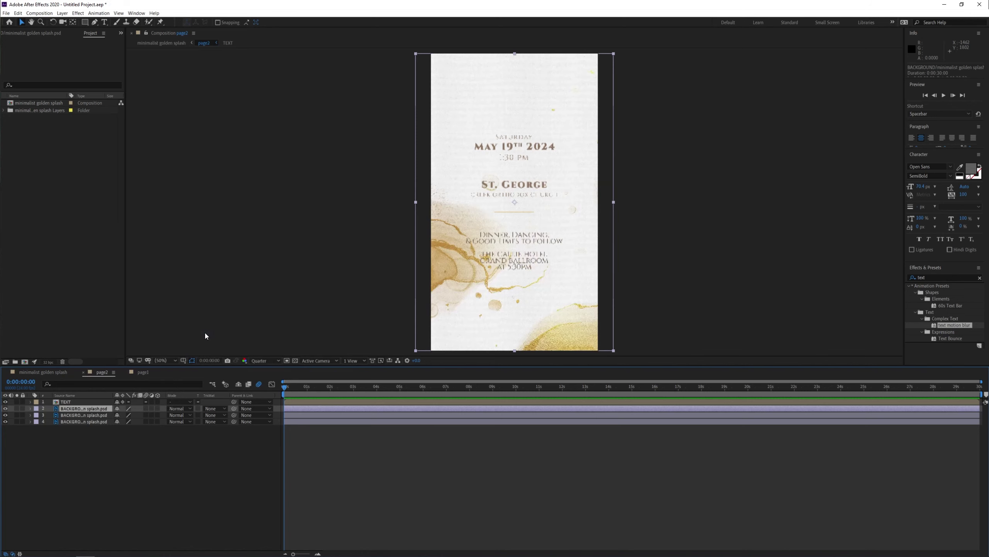
- Keyframe the splash layer's opacity at 0%, 100% and 10%
{"action": "key", "text": "t"}
{"action": "left_click", "coordinate": [50, 415]}
{"action": "left_click", "coordinate": [119, 415]}
{"action": "type", "text": "0"}
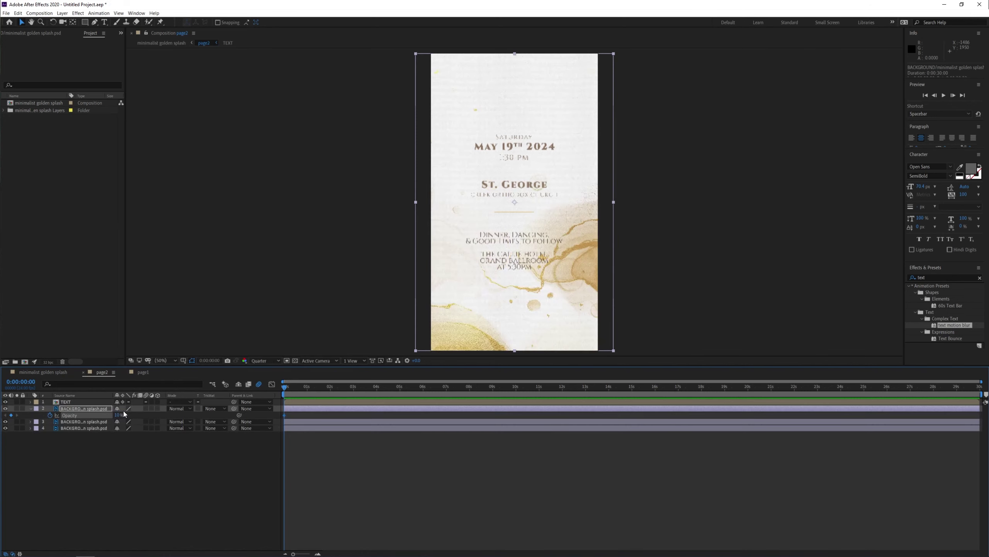
{"action": "key", "text": "Return"}
{"action": "left_click", "coordinate": [119, 415]}
{"action": "type", "text": "100"}
{"action": "key", "text": "Return"}
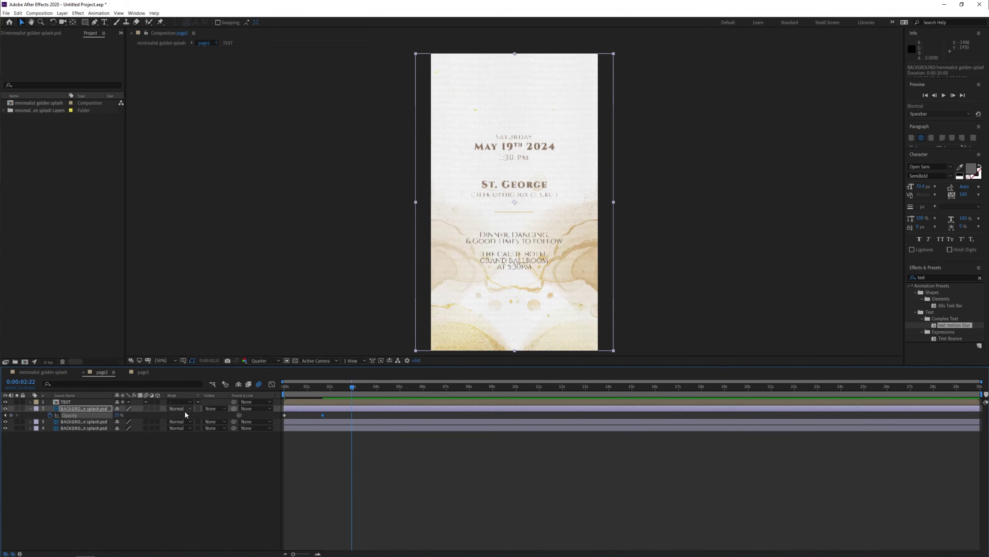
{"action": "key", "text": "shift+Page_Down"}
{"action": "key", "text": "shift+Page_Down"}
{"action": "key", "text": "shift+Page_Down"}
{"action": "left_click", "coordinate": [119, 414]}
{"action": "type", "text": "10"}
{"action": "key", "text": "Return"}
- Flip the splash layer vertically
{"action": "right_click", "coordinate": [74, 408]}
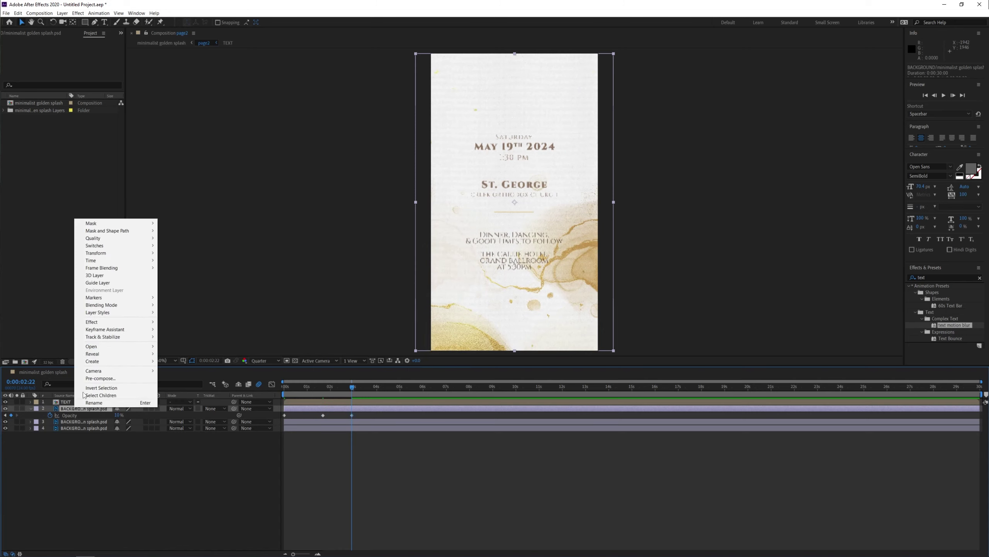
{"action": "mouse_move", "coordinate": [117, 262]}
{"action": "left_click", "coordinate": [197, 317]}
{"action": "left_click", "coordinate": [332, 386]}
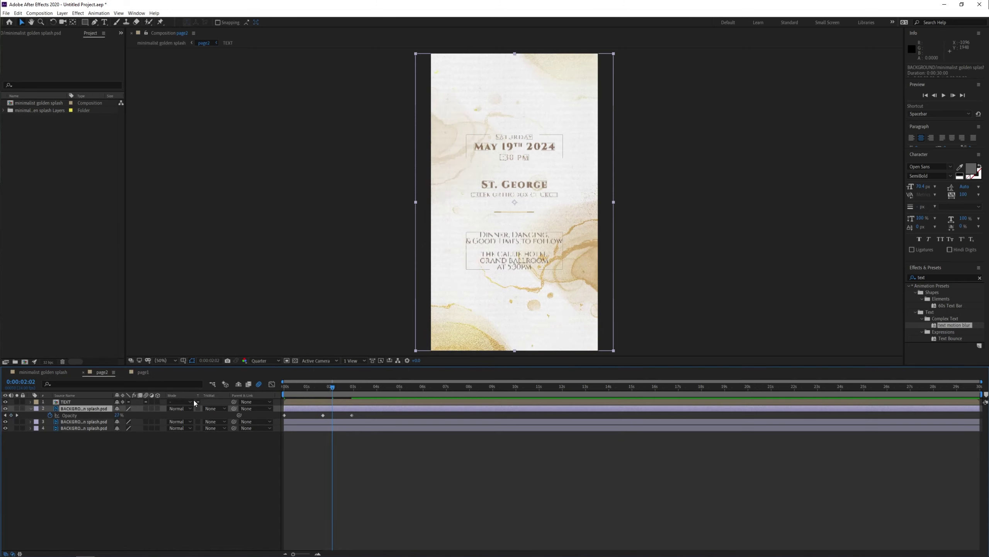
- Add a loopOut() expression to the opacity and Easy Ease the three keyframes
{"action": "left_click", "coordinate": [75, 413]}
{"action": "key", "text": "alt+shift+equal"}
{"action": "type", "text": "loopOut()"}
{"action": "key", "text": "KP_Enter"}
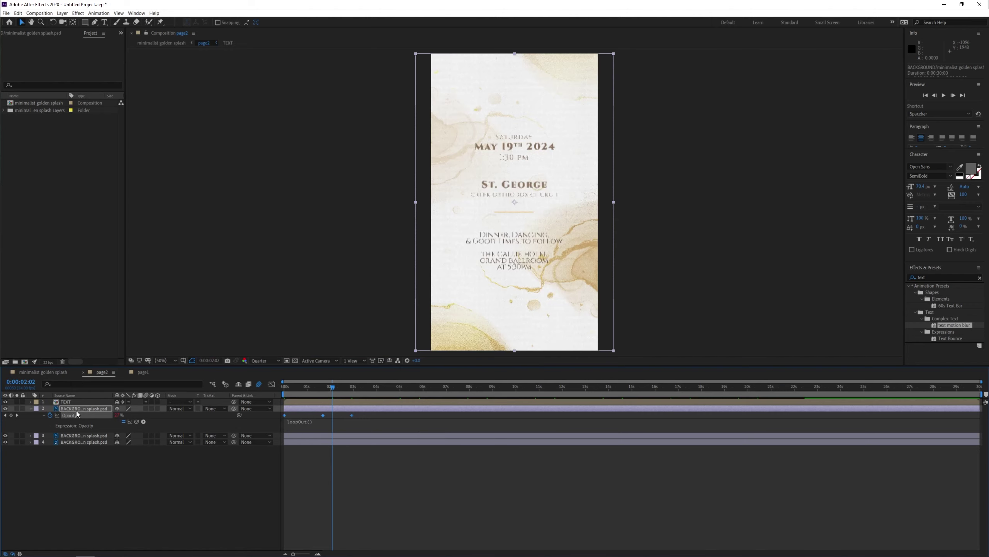
{"action": "left_click_drag", "start_coordinate": [283, 416], "coordinate": [284, 416]}
{"action": "left_click", "coordinate": [306, 386]}
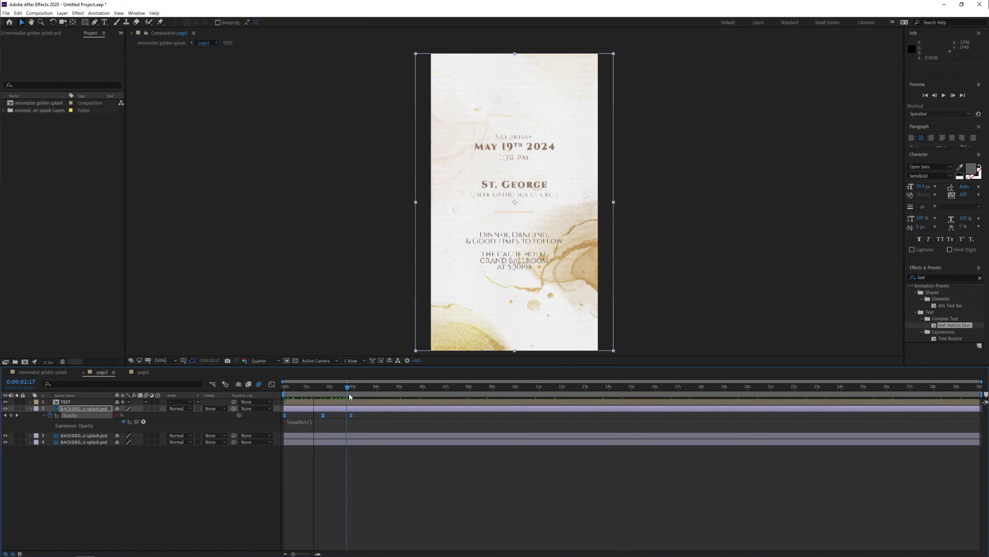
{"action": "key", "text": "F9"}
- Precompose both splash background layers into a composition named bg
{"action": "left_click", "coordinate": [31, 409]}
{"action": "left_click", "coordinate": [78, 415], "text": "shift"}
{"action": "key", "text": "ctrl+shift+c"}
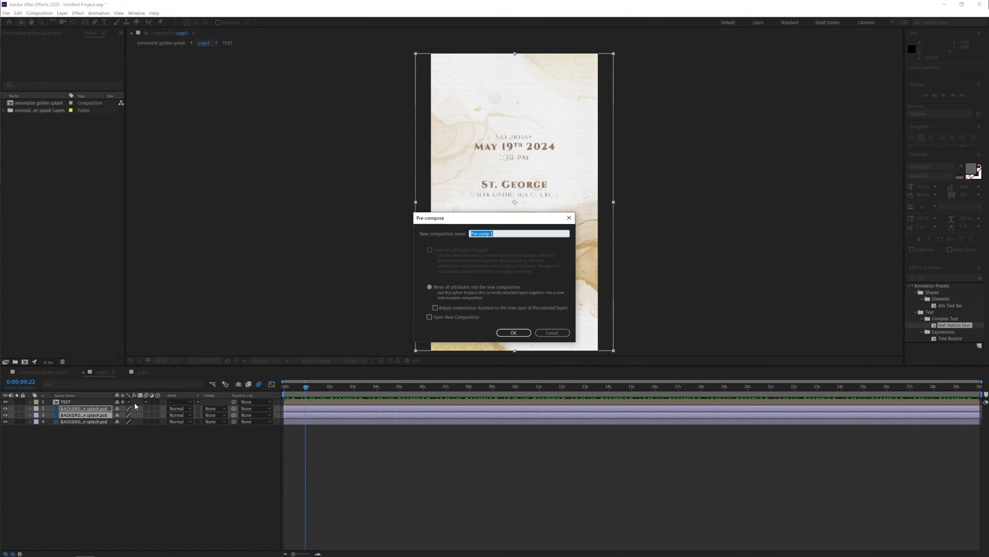
{"action": "type", "text": "bg"}
{"action": "key", "text": "Return"}
{"action": "key", "text": "alt+shift+s"}
- Keyframe the bg layer's Scale up to 130% at 18:21 and preview page2
{"action": "left_click", "coordinate": [722, 387]}
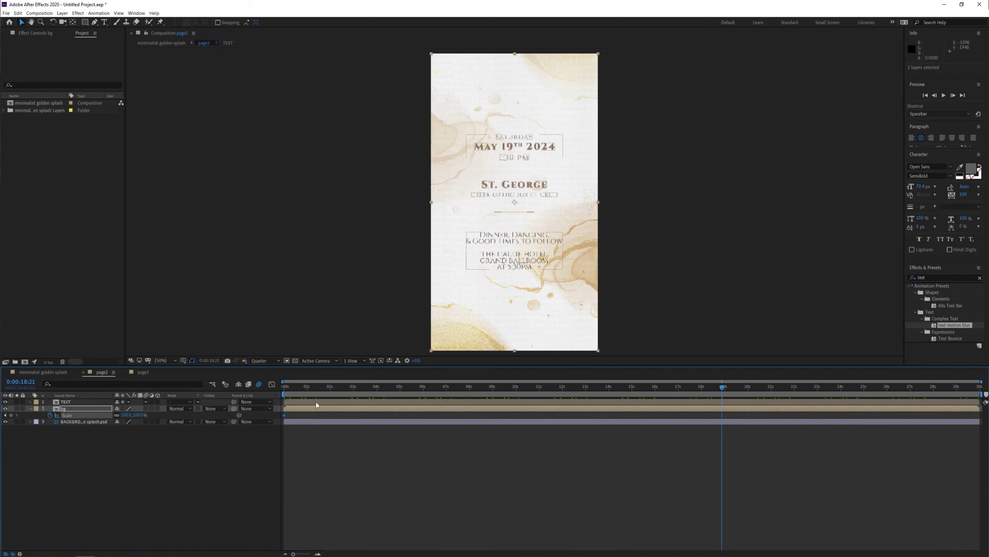
{"action": "left_click_drag", "start_coordinate": [127, 414], "coordinate": [133, 415]}
{"action": "left_click", "coordinate": [123, 415]}
{"action": "type", "text": "130"}
{"action": "key", "text": "Return"}
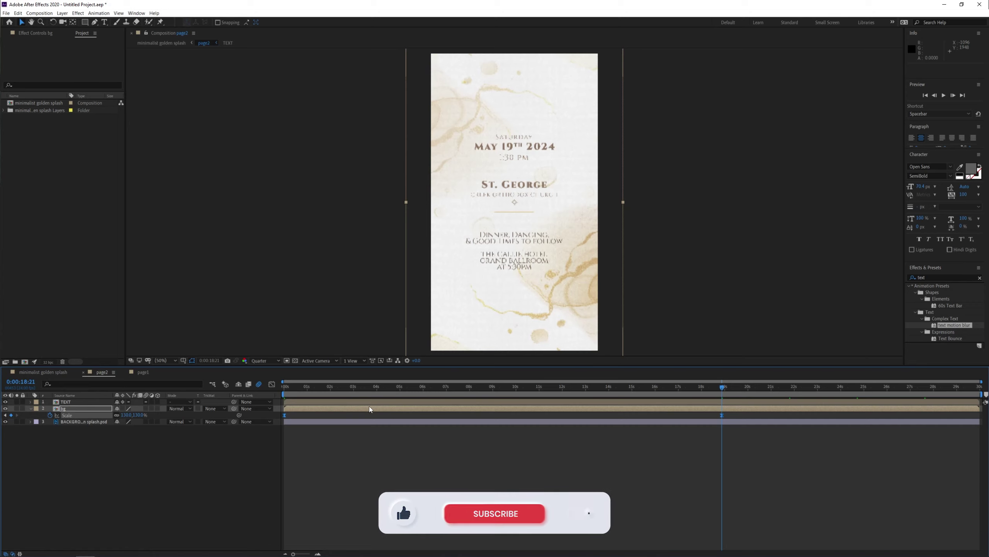
{"action": "key", "text": "space"}
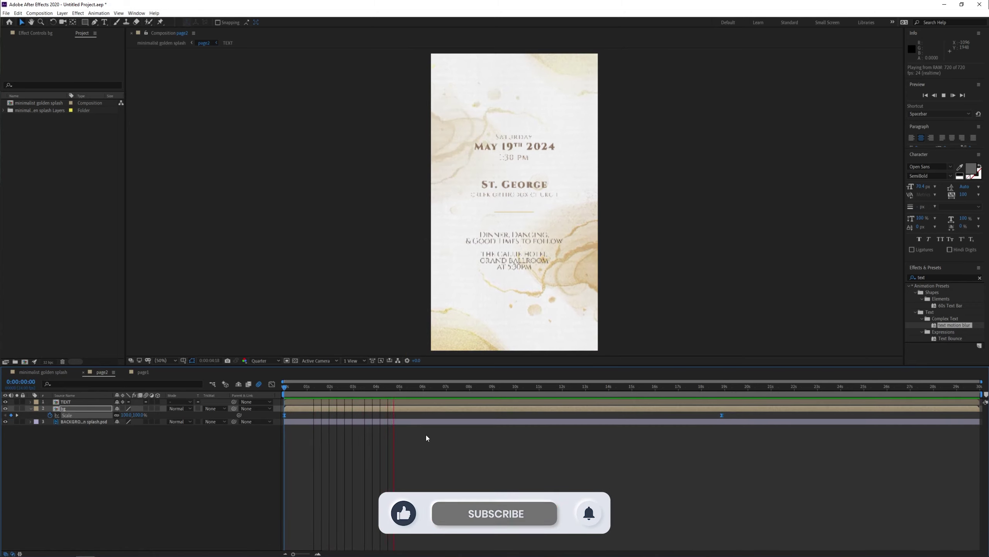
{"action": "left_click", "coordinate": [102, 401]}
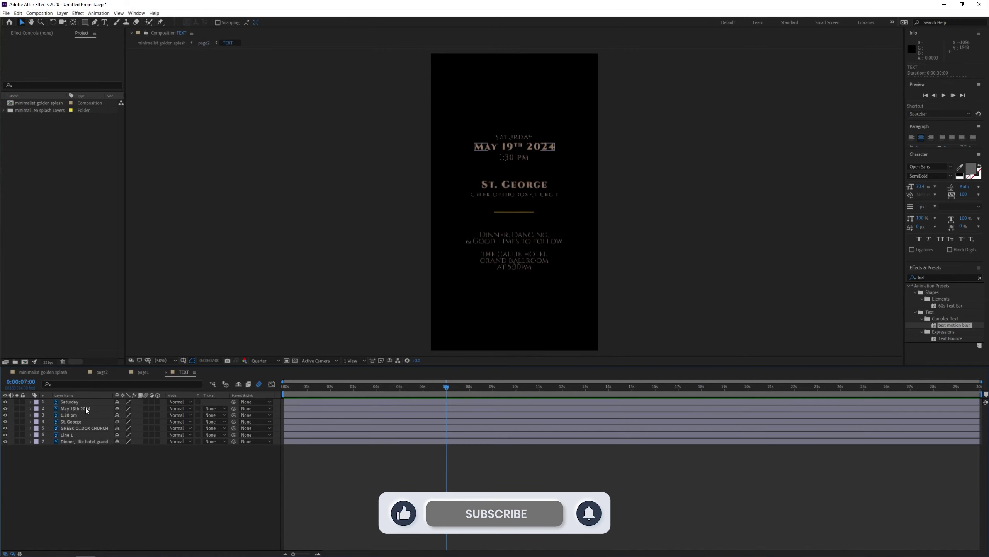
- Open page1's TEXT comp and set the Capa 4 layer's opacity to 10%
{"action": "left_click_drag", "start_coordinate": [306, 385], "coordinate": [351, 386]}
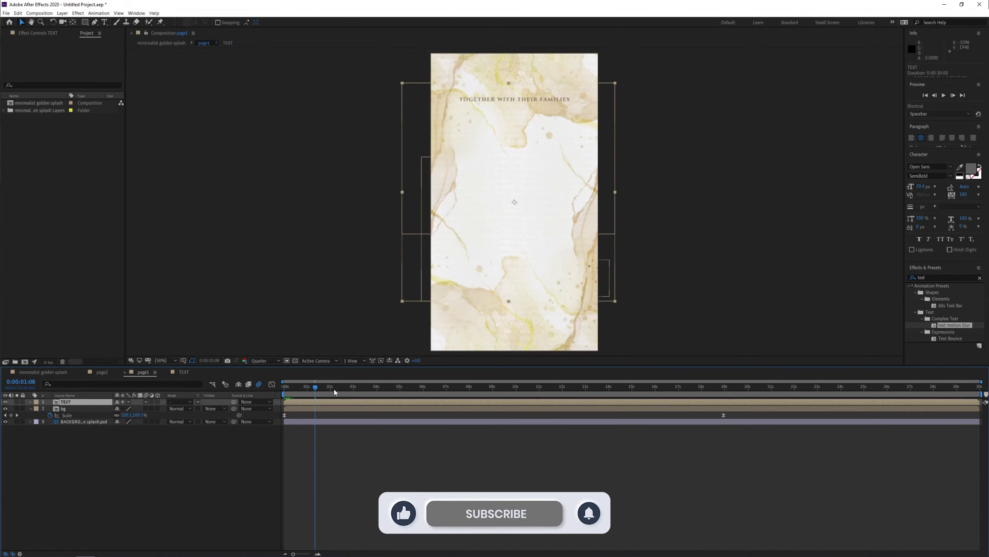
{"action": "double_click", "coordinate": [77, 402]}
{"action": "left_click", "coordinate": [64, 448]}
{"action": "key", "text": "t"}
{"action": "key", "text": "Home"}
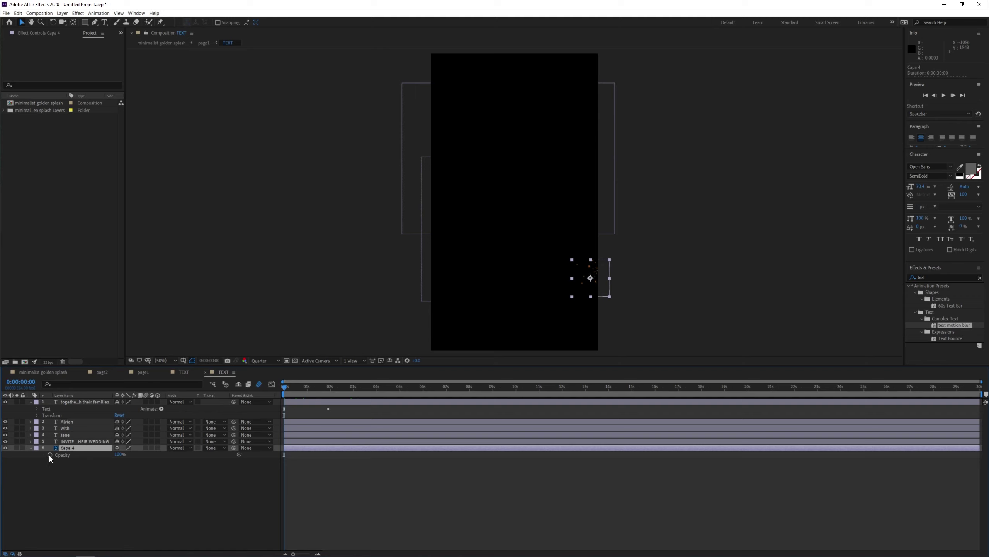
{"action": "type", "text": "0"}
{"action": "key", "text": "Return"}
{"action": "type", "text": "10"}
{"action": "key", "text": "Return"}
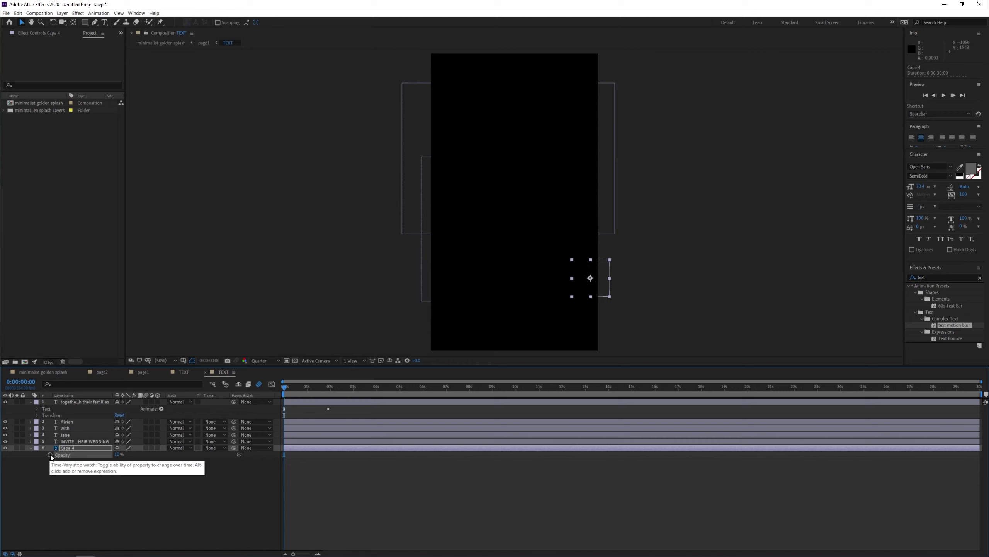
- Keyframe Capa 4's opacity from 10% to 80% near 1 s, then close the TEXT comp
{"action": "left_click", "coordinate": [50, 455]}
{"action": "left_click", "coordinate": [322, 392]}
{"action": "left_click", "coordinate": [119, 455]}
{"action": "type", "text": "80"}
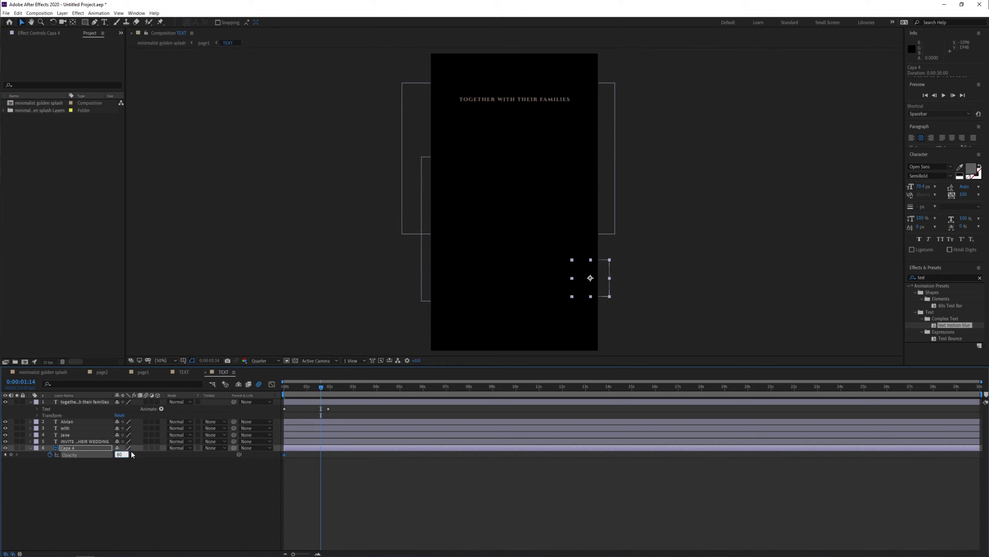
{"action": "key", "text": "Return"}
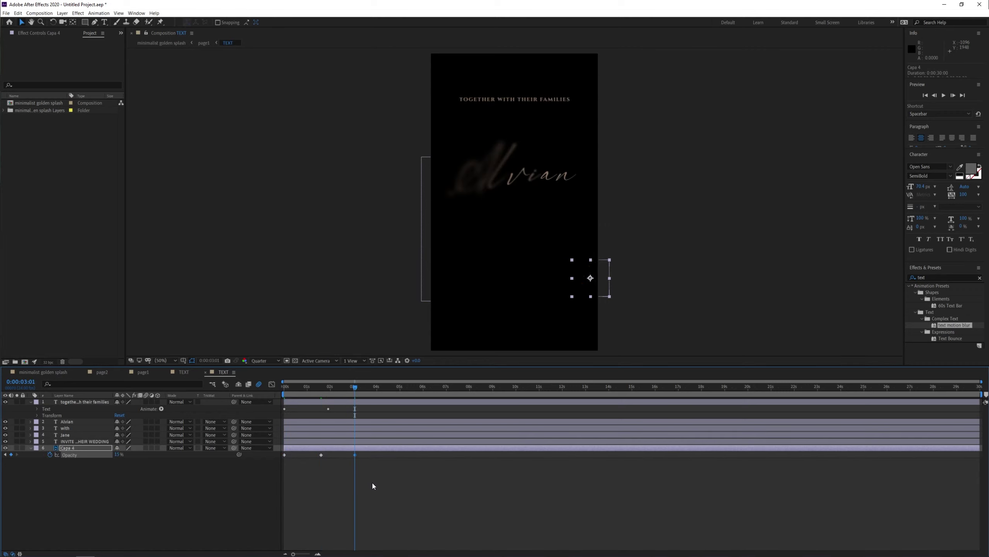
{"action": "left_click_drag", "start_coordinate": [372, 483], "coordinate": [284, 447]}
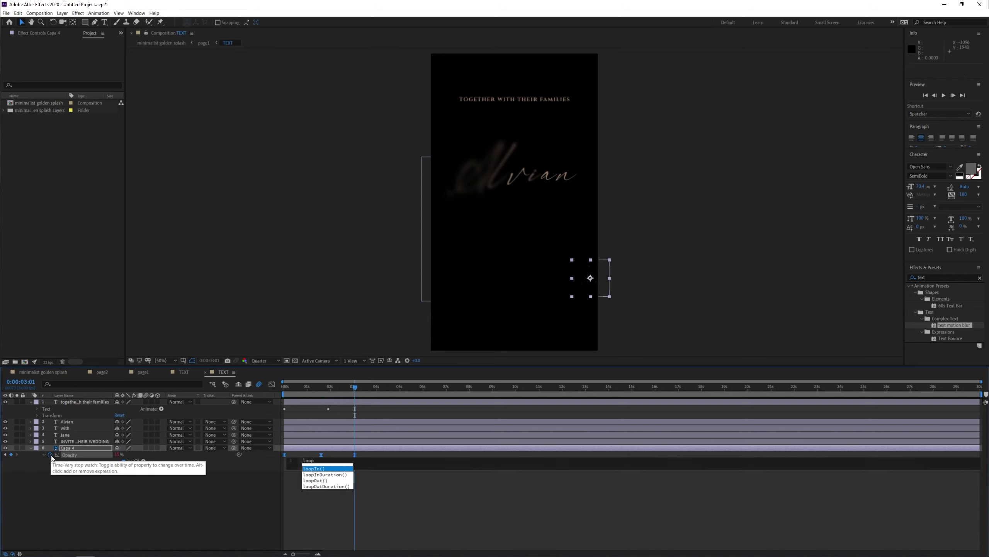
{"action": "left_click", "coordinate": [51, 455]}
{"action": "left_click", "coordinate": [206, 375]}
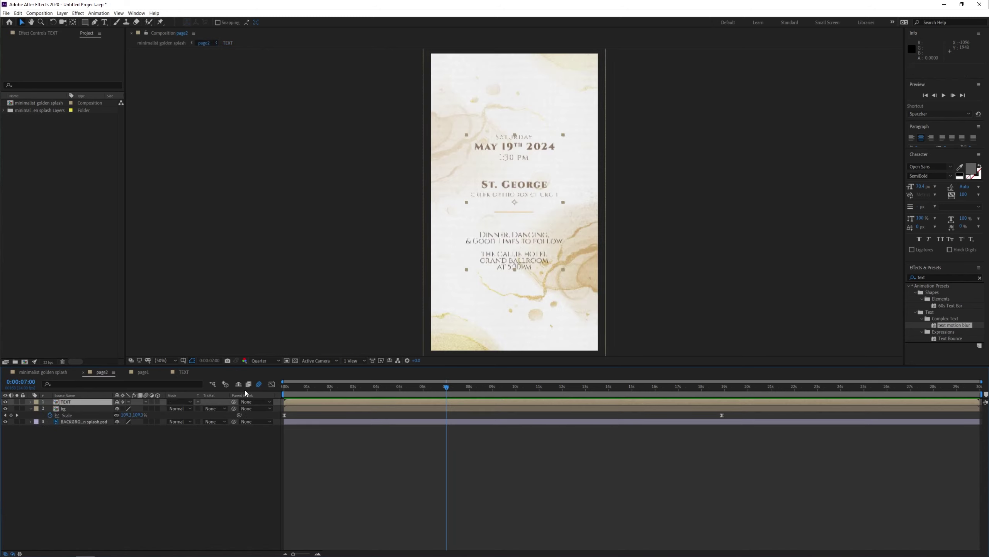
- Convert the six page2 text layers, excluding Line 1, into editable text
{"action": "left_click", "coordinate": [93, 442], "text": "shift"}
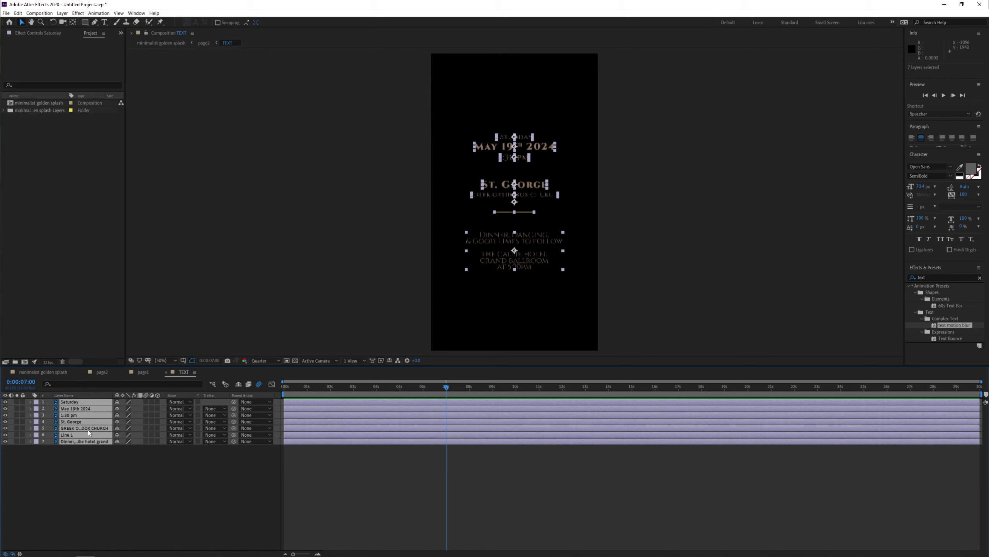
{"action": "left_click", "coordinate": [78, 401]}
{"action": "left_click", "coordinate": [83, 429], "text": "shift"}
{"action": "left_click", "coordinate": [84, 441], "text": "ctrl"}
{"action": "left_click", "coordinate": [176, 383]}
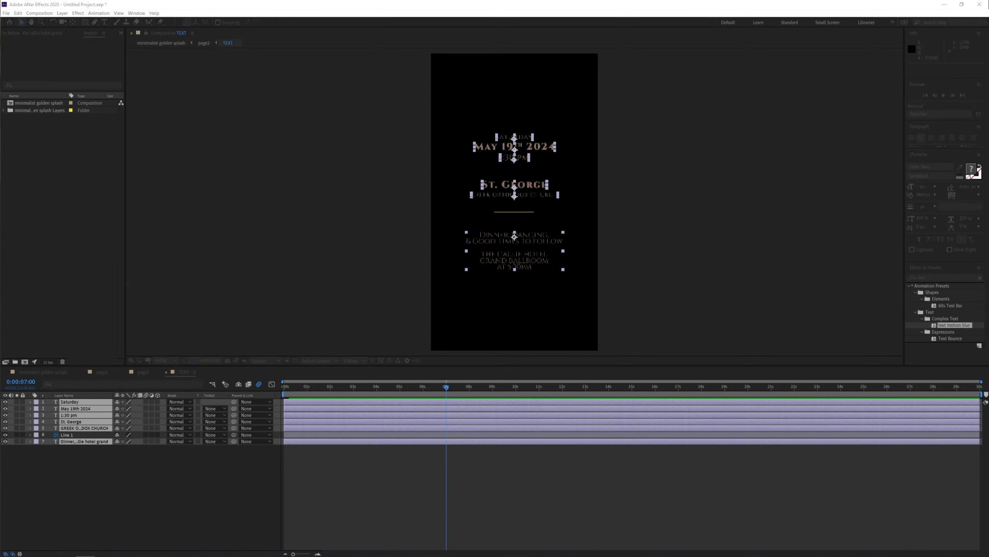
- Apply the text motion blur preset to Saturday and time Saturday (1:22) and May 19th 2024 (4 s)
{"action": "left_click", "coordinate": [82, 403]}
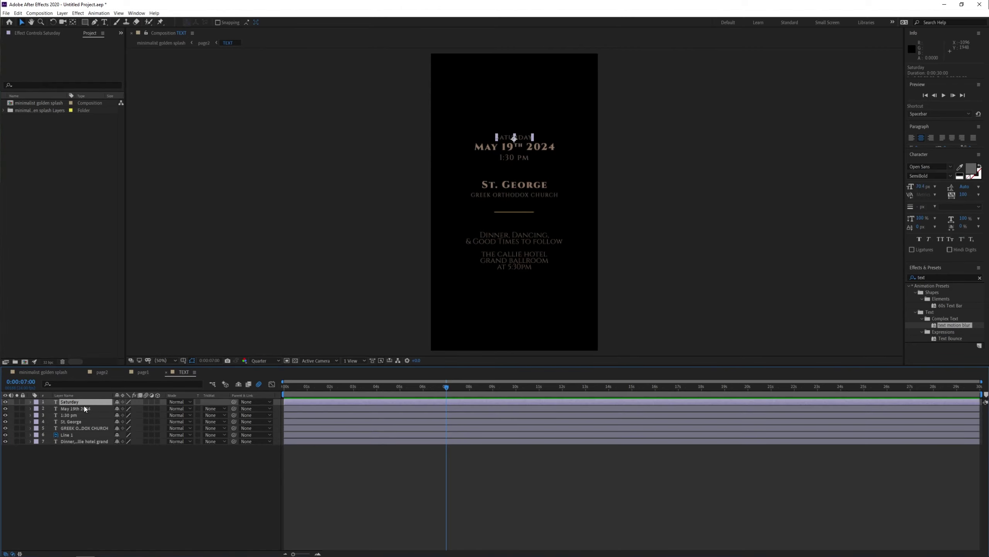
{"action": "double_click", "coordinate": [955, 325]}
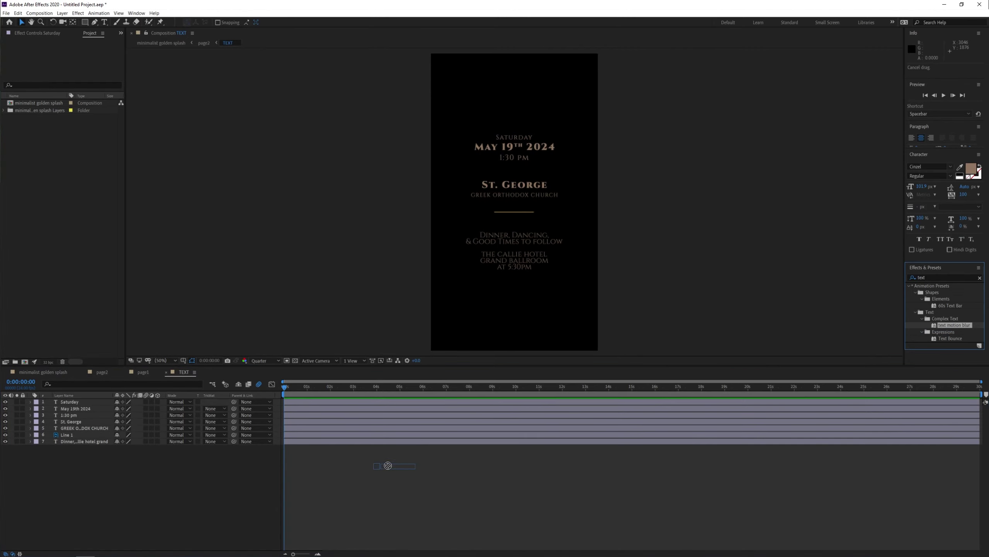
{"action": "key", "text": "Home"}
{"action": "key", "text": "ctrl+Right"}
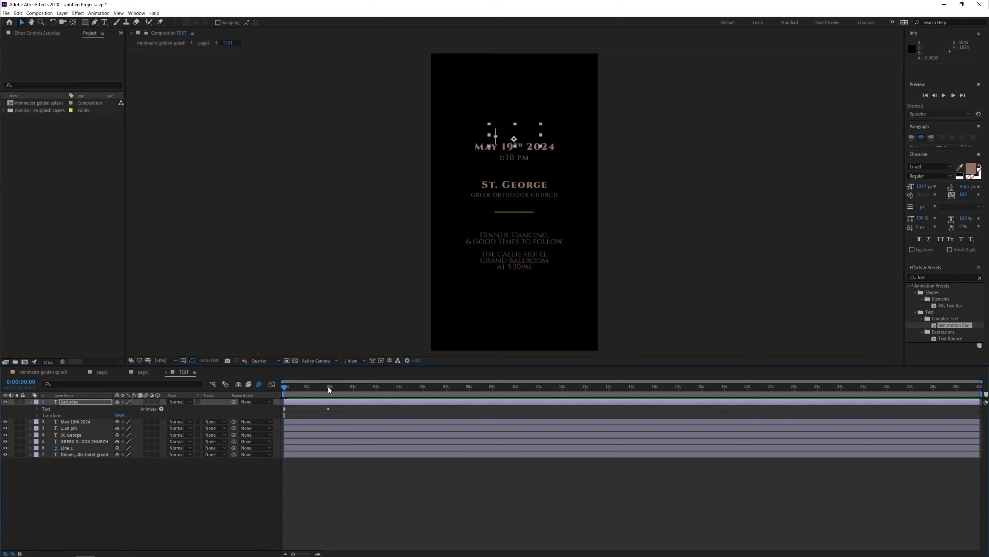
{"action": "left_click", "coordinate": [329, 387]}
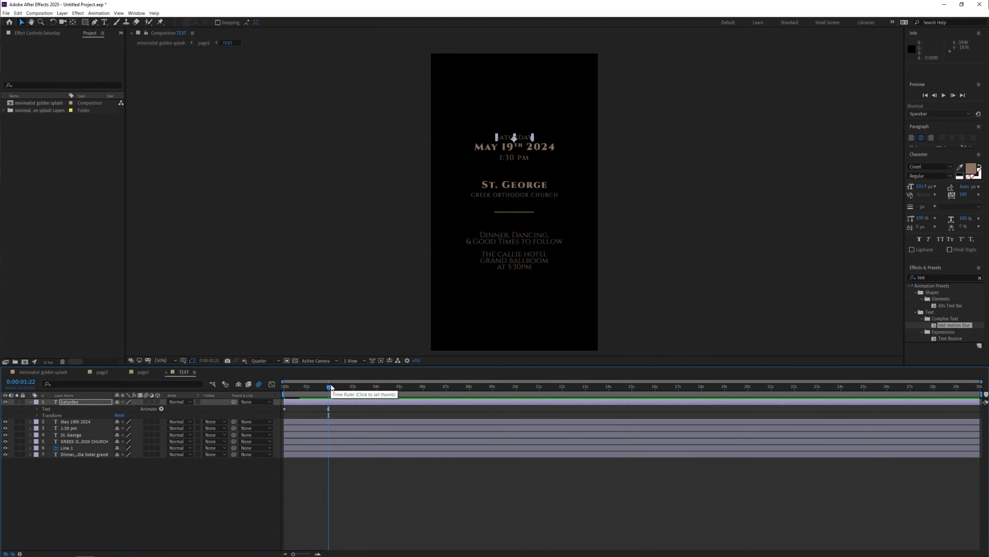
{"action": "key", "text": "ctrl+Down"}
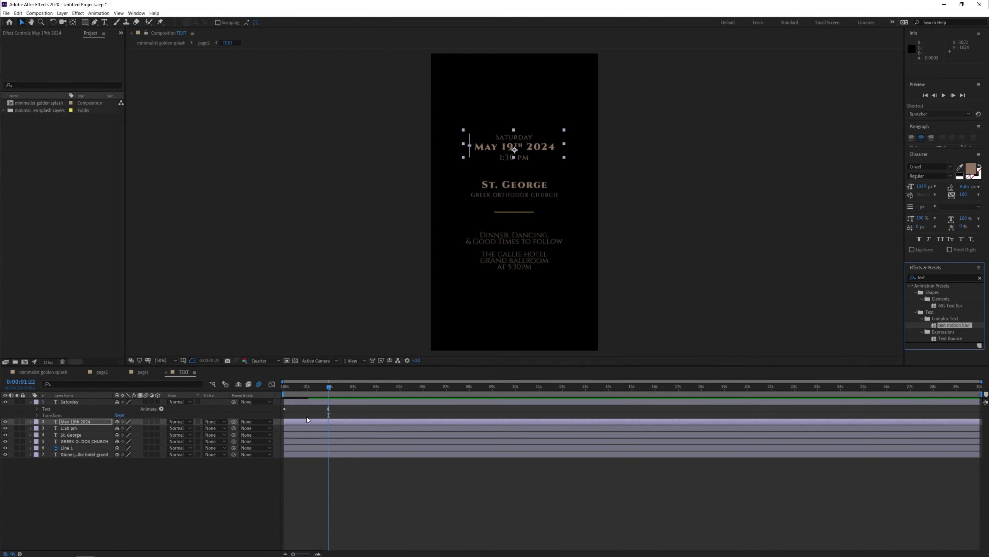
{"action": "left_click", "coordinate": [376, 387]}
{"action": "key", "text": "ctrl+Down"}
- Apply the motion blur preset to 1:30 pm and time 1:30 pm, St. George, GREEK ORTHODOX CHURCH (5:23, 8 s, 9:22)
{"action": "left_click_drag", "start_coordinate": [965, 325], "coordinate": [86, 433]}
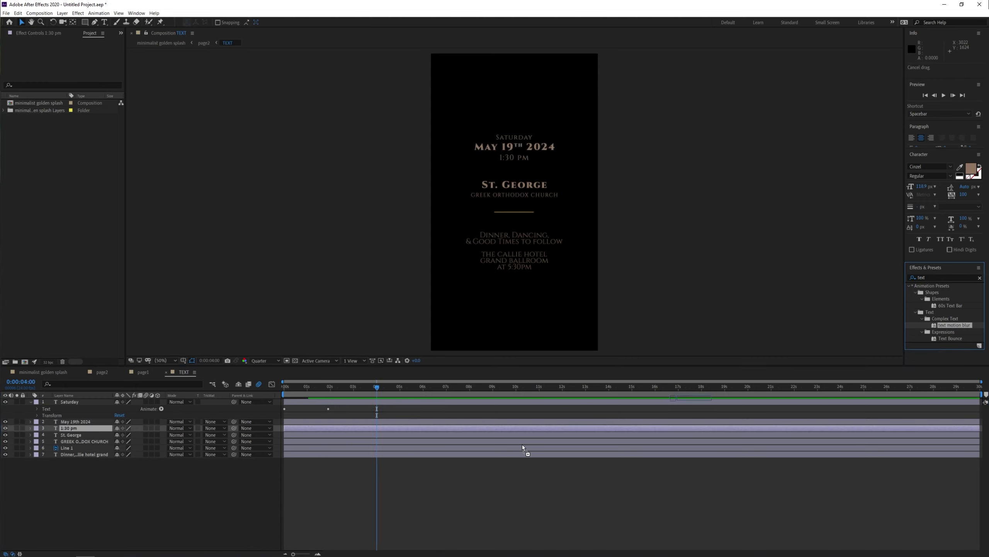
{"action": "left_click", "coordinate": [423, 387]}
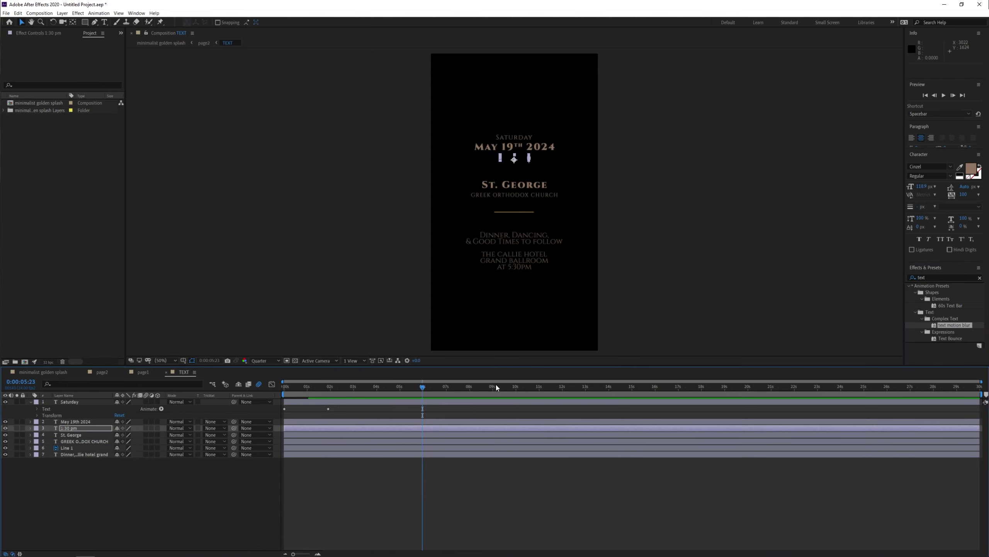
{"action": "key", "text": "ctrl+Down"}
{"action": "left_click", "coordinate": [470, 387]}
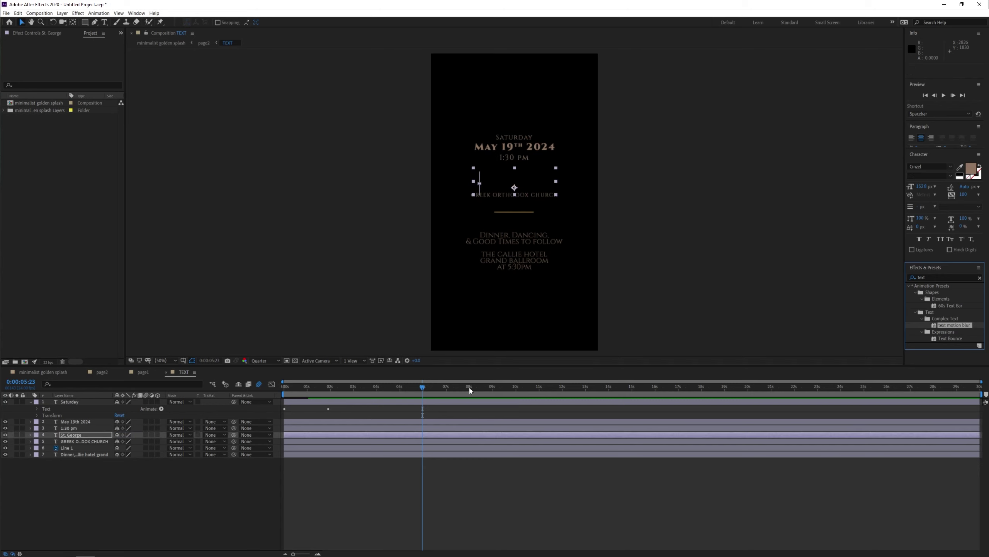
{"action": "left_click", "coordinate": [105, 442]}
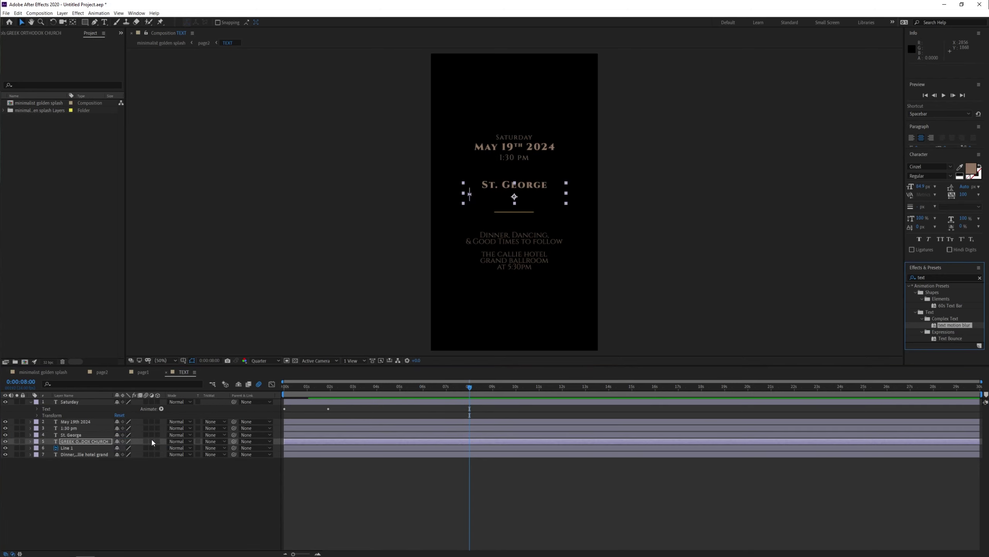
{"action": "left_click", "coordinate": [515, 386]}
{"action": "key", "text": "ctrl+Down"}
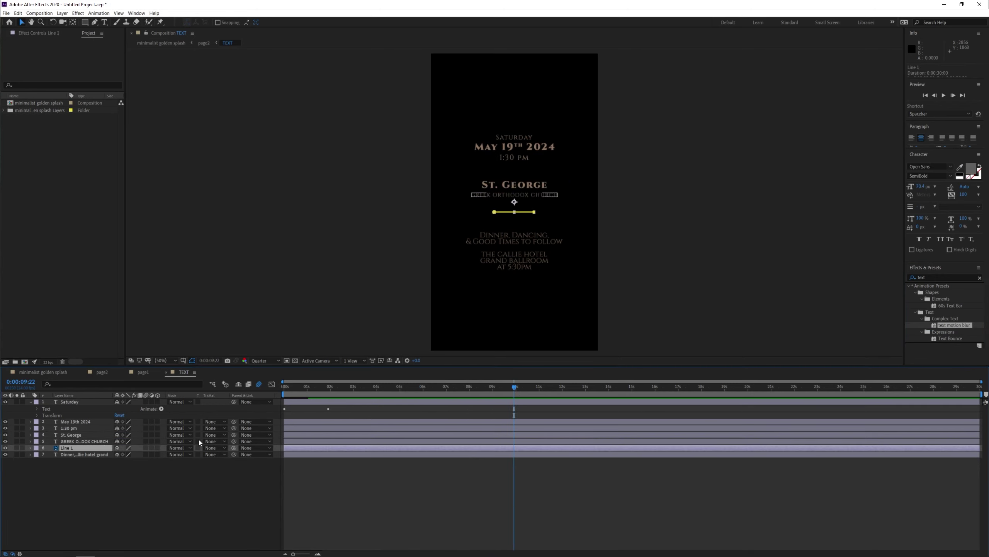
- Drag Line 1's keyframes later so it starts around 9 seconds, checking at the 11-second mark
{"action": "left_click", "coordinate": [99, 12]}
{"action": "left_click", "coordinate": [105, 15]}
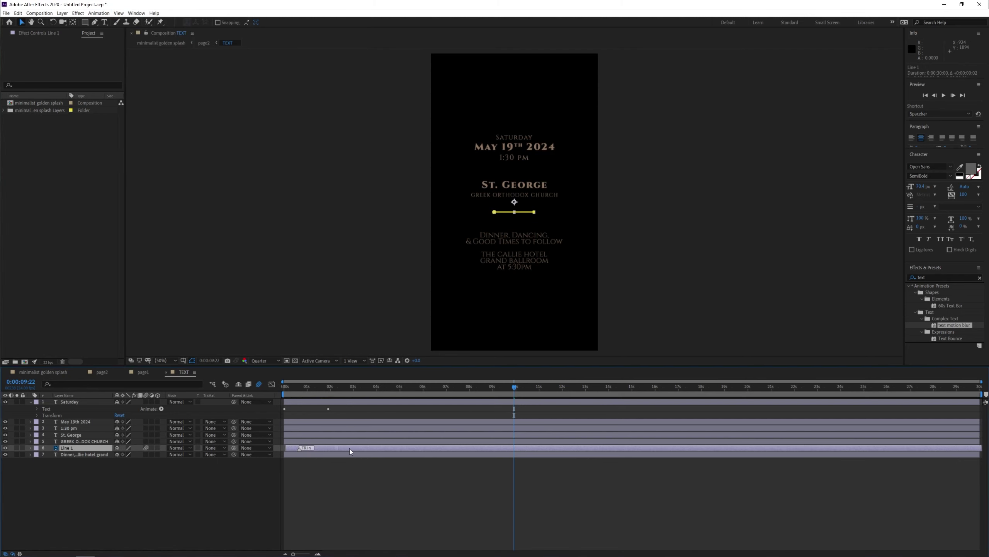
{"action": "left_click_drag", "start_coordinate": [336, 448], "coordinate": [565, 448]}
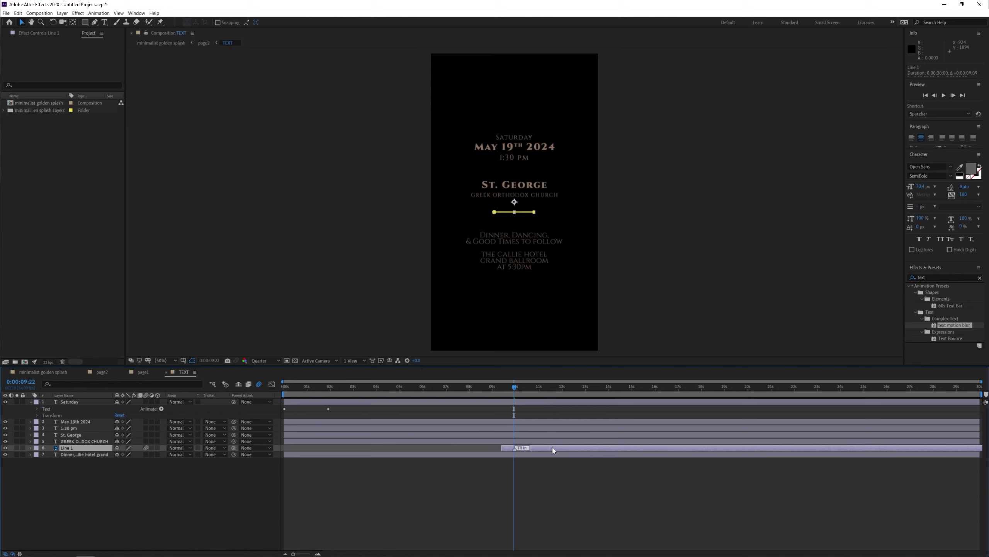
{"action": "left_click", "coordinate": [539, 386]}
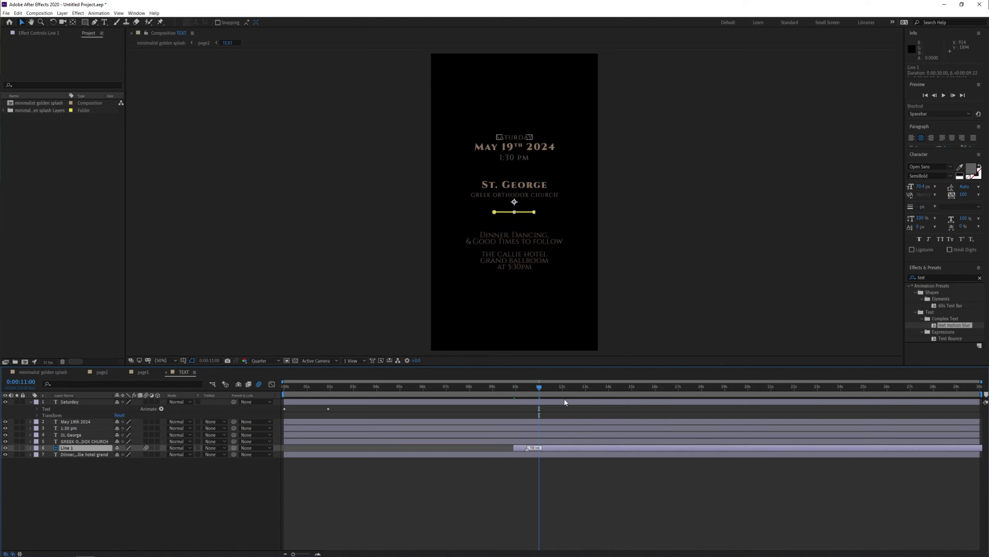
{"action": "left_click", "coordinate": [389, 454]}
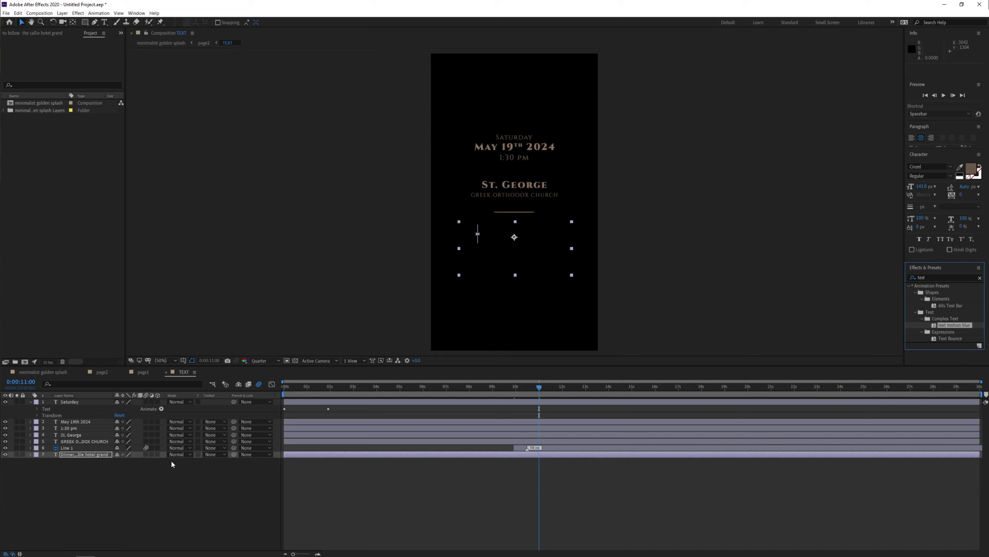
- Shift the reception text's Range Selector Offset keyframe slightly later, ending near 13 seconds, then close TEXT
{"action": "left_click_drag", "start_coordinate": [539, 386], "coordinate": [585, 387]}
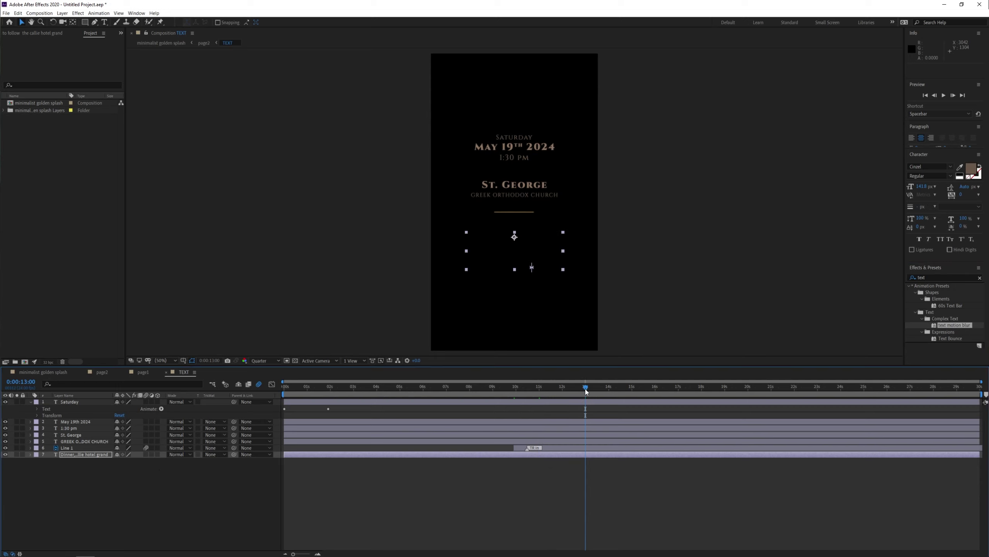
{"action": "left_click", "coordinate": [30, 455]}
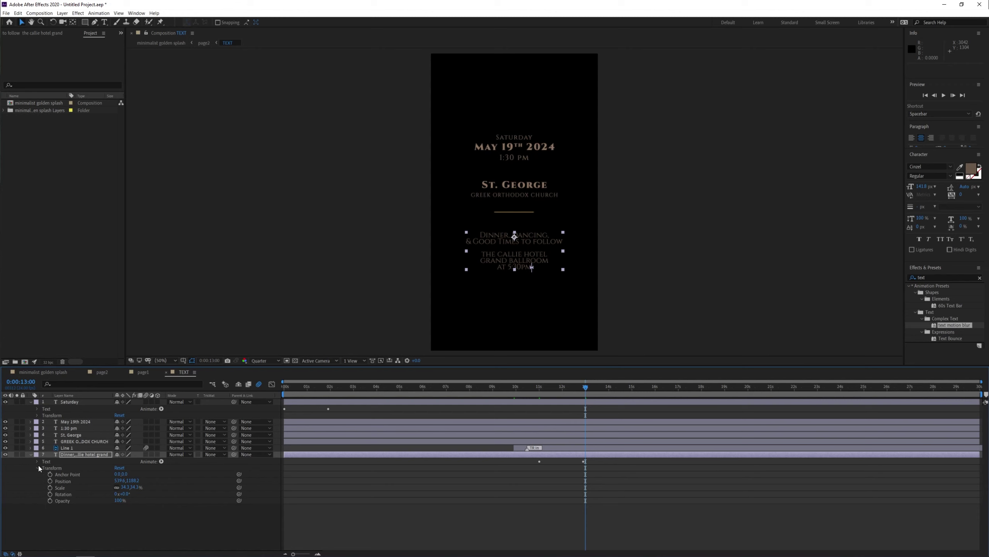
{"action": "left_click", "coordinate": [44, 488]}
{"action": "left_click", "coordinate": [51, 495]}
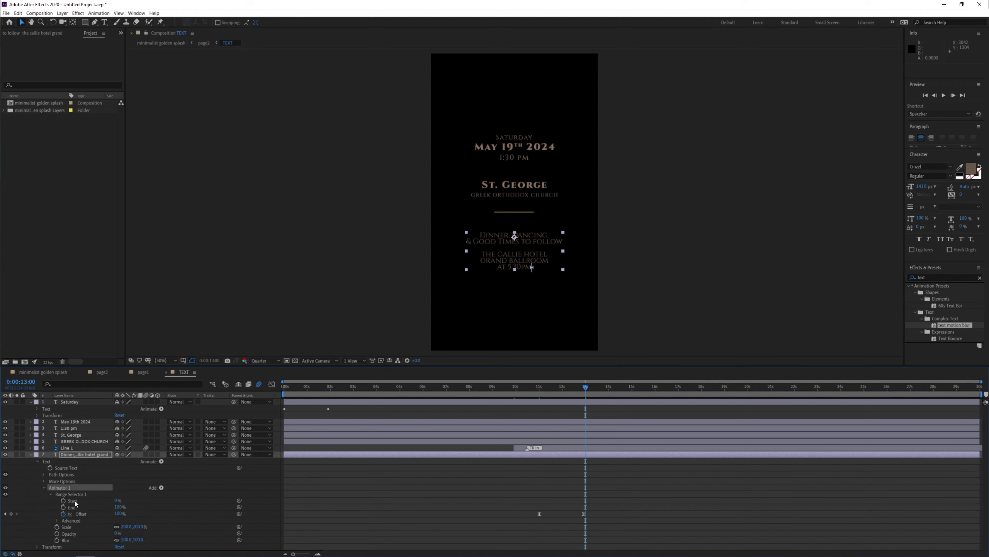
{"action": "left_click", "coordinate": [584, 514]}
{"action": "left_click_drag", "start_coordinate": [585, 514], "coordinate": [601, 514]}
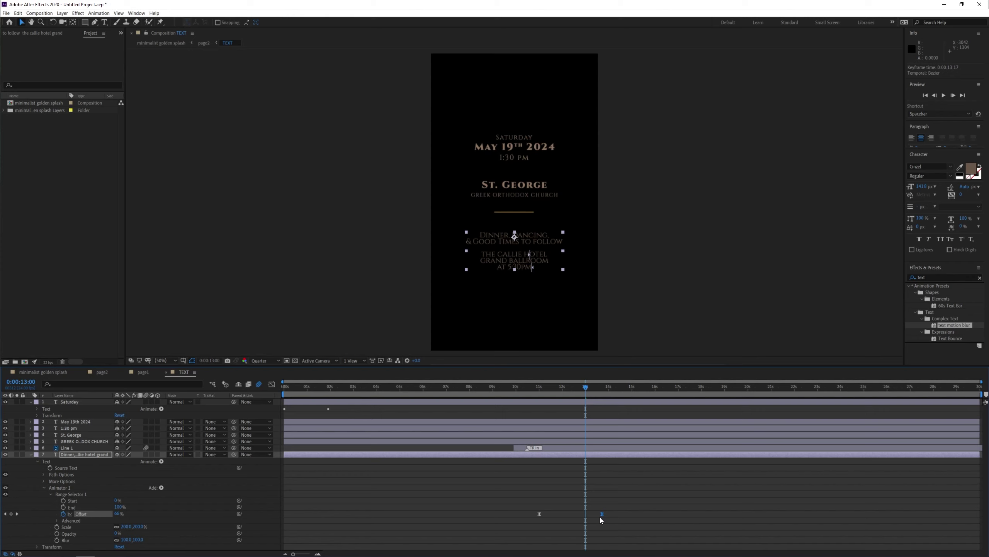
{"action": "left_click", "coordinate": [601, 389]}
{"action": "left_click", "coordinate": [607, 388]}
{"action": "left_click", "coordinate": [165, 371]}
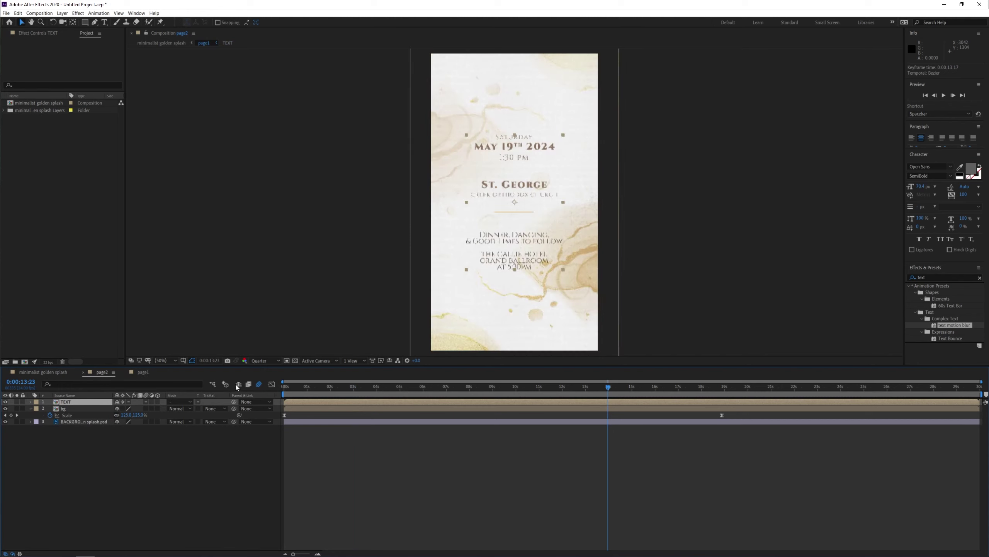
{"action": "key", "text": "space"}
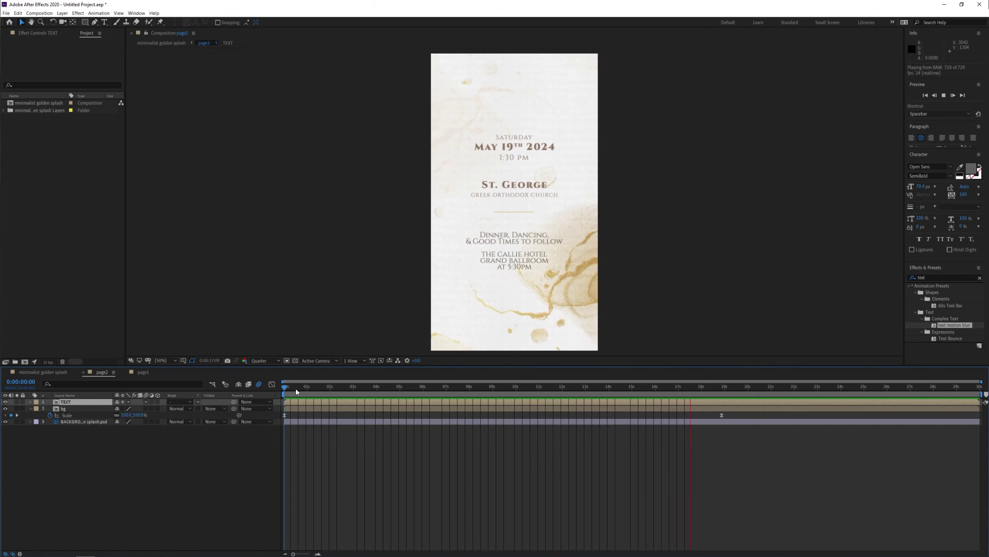
{"action": "left_click", "coordinate": [373, 386]}
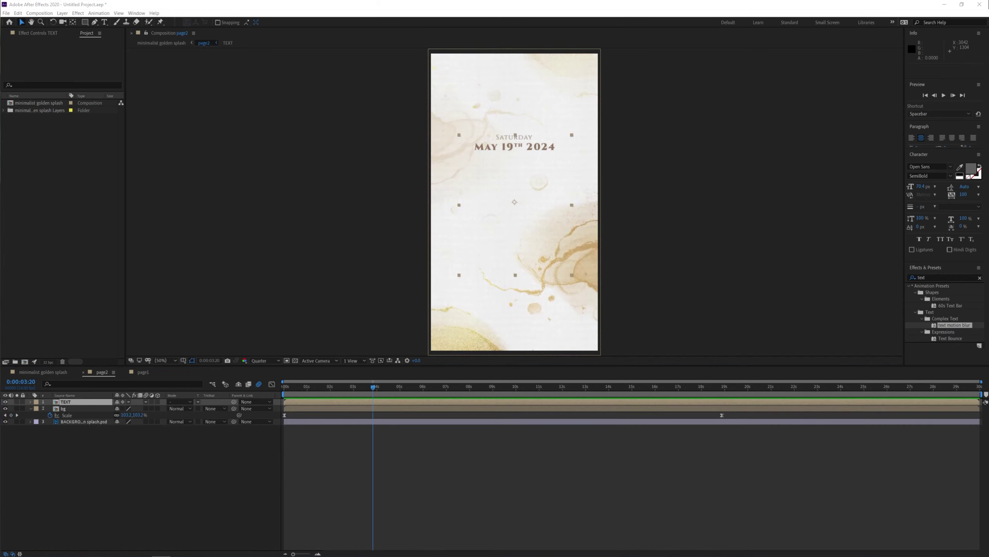
- Start page2 at about 13 seconds with opacity keyframed from 0% to fade in, and preview it
{"action": "left_click", "coordinate": [43, 371]}
{"action": "left_click", "coordinate": [590, 386]}
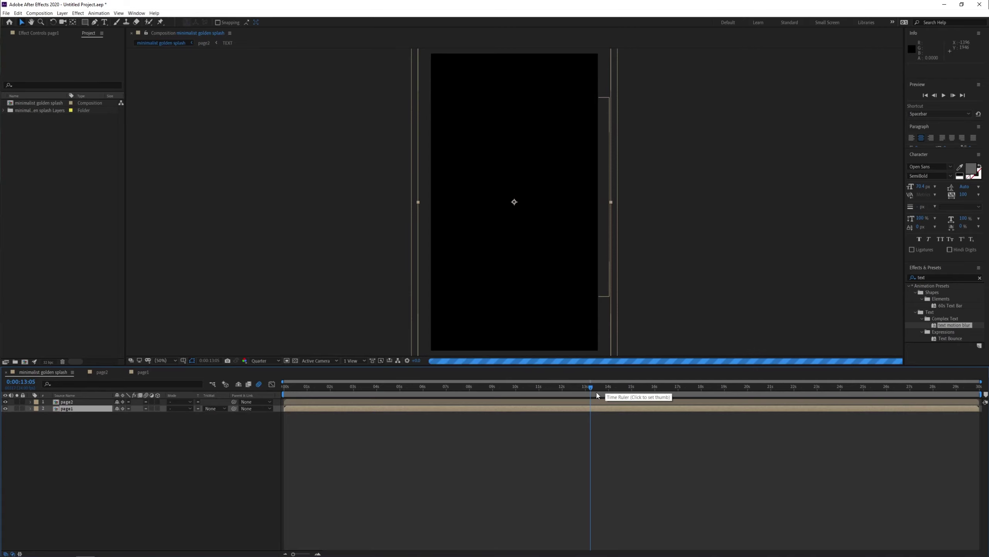
{"action": "left_click_drag", "start_coordinate": [432, 403], "coordinate": [597, 401]}
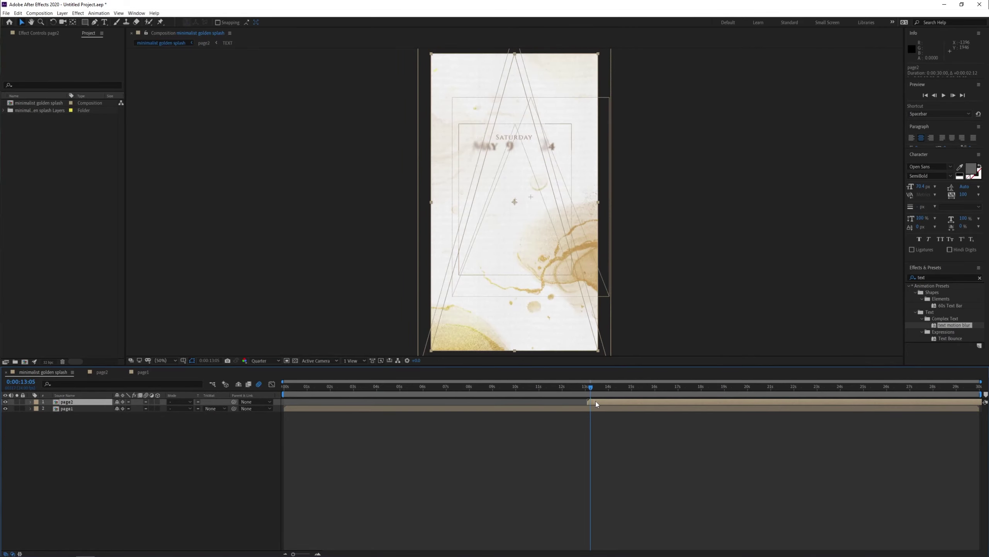
{"action": "key", "text": "t"}
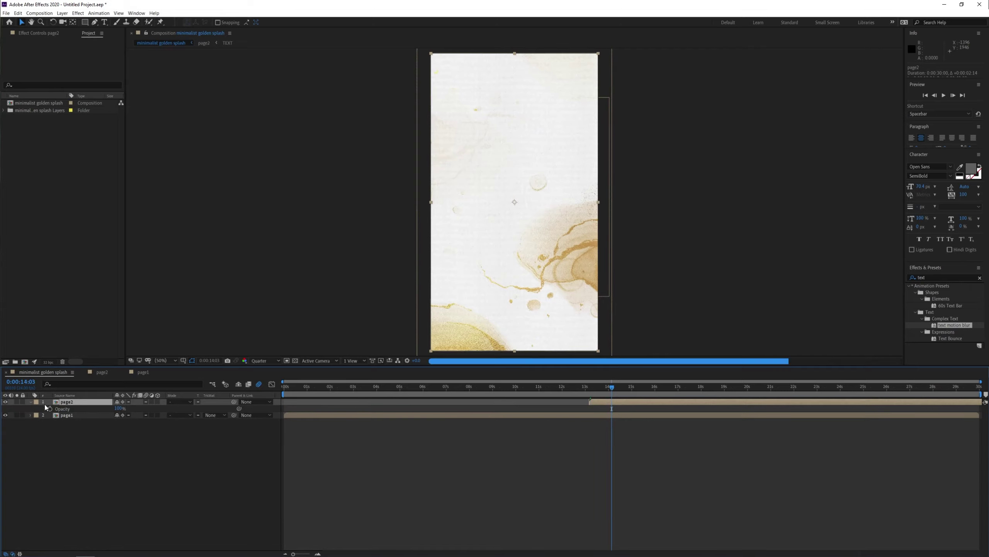
{"action": "key", "text": "alt+shift+t"}
{"action": "left_click", "coordinate": [591, 387]}
{"action": "left_click", "coordinate": [118, 409]}
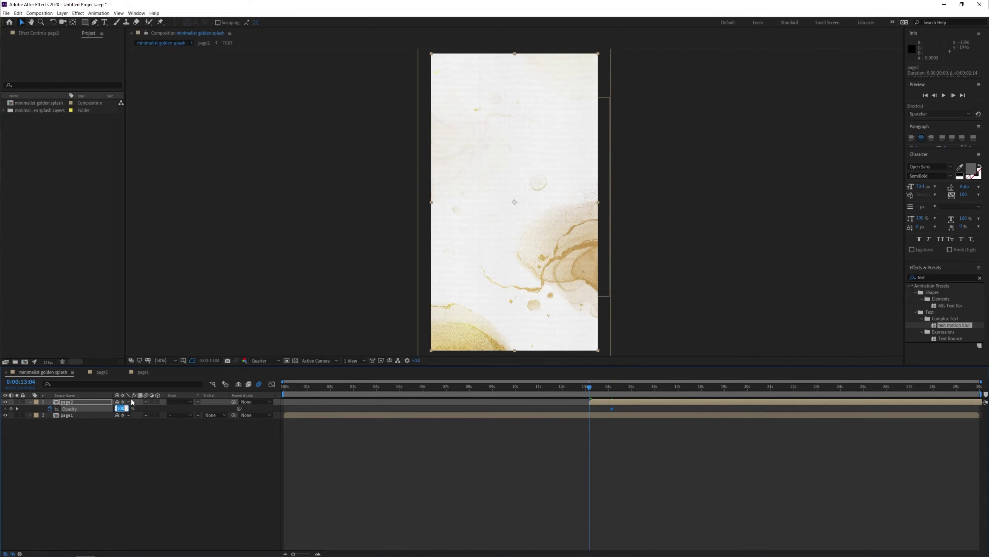
{"action": "type", "text": "0"}
{"action": "key", "text": "Return"}
{"action": "left_click", "coordinate": [573, 387]}
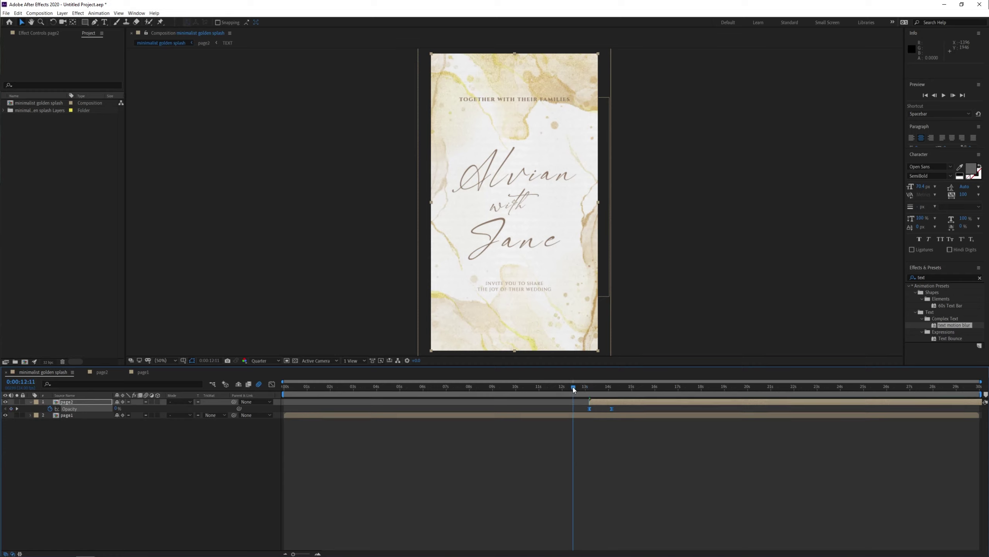
{"action": "key", "text": "space"}
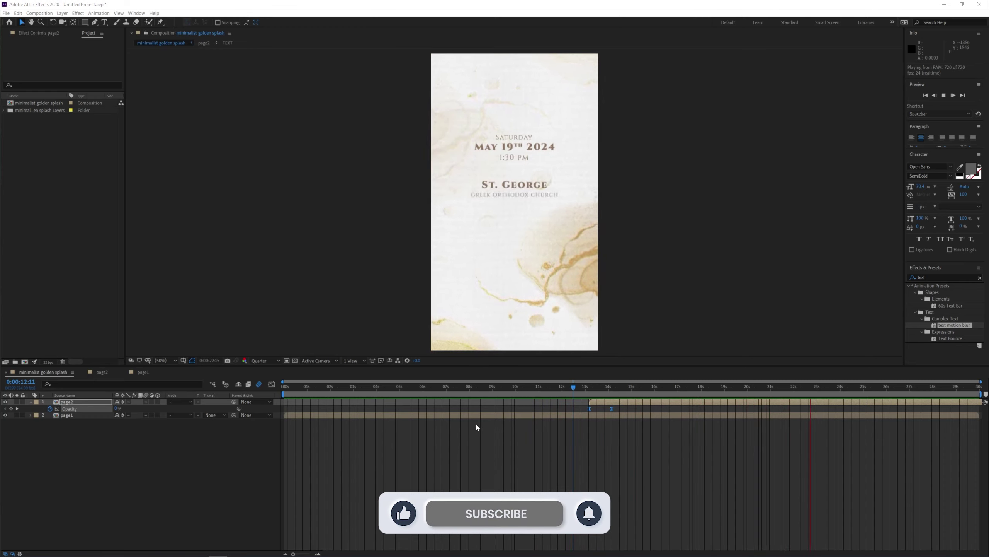
- Stop the preview and add the minimalist golden splash comp to the Media Encoder queue
{"action": "mouse_move", "coordinate": [403, 391]}
{"action": "left_mouse_down"}
{"action": "mouse_move", "coordinate": [459, 391]}
{"action": "mouse_move", "coordinate": [329, 391]}
{"action": "left_mouse_up"}
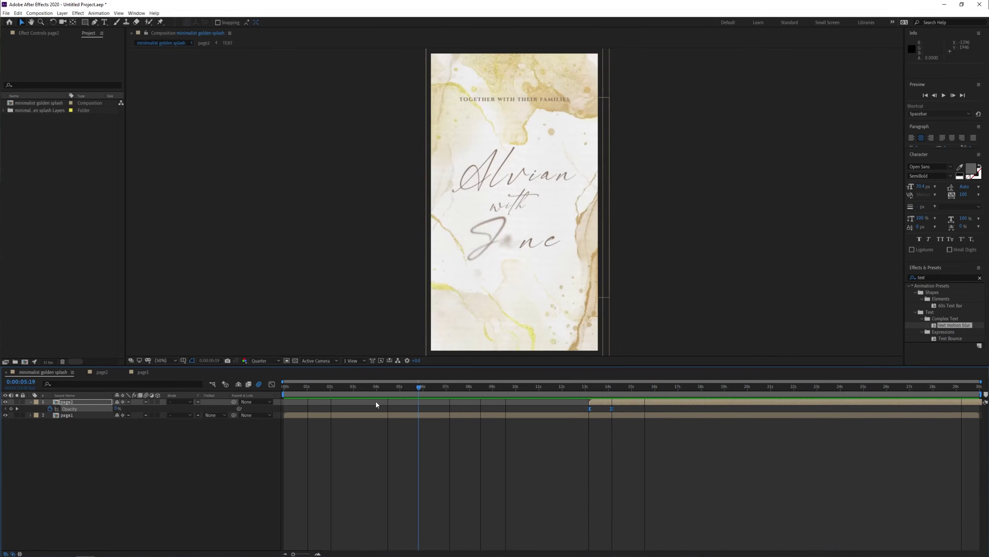
{"action": "left_click", "coordinate": [181, 453]}
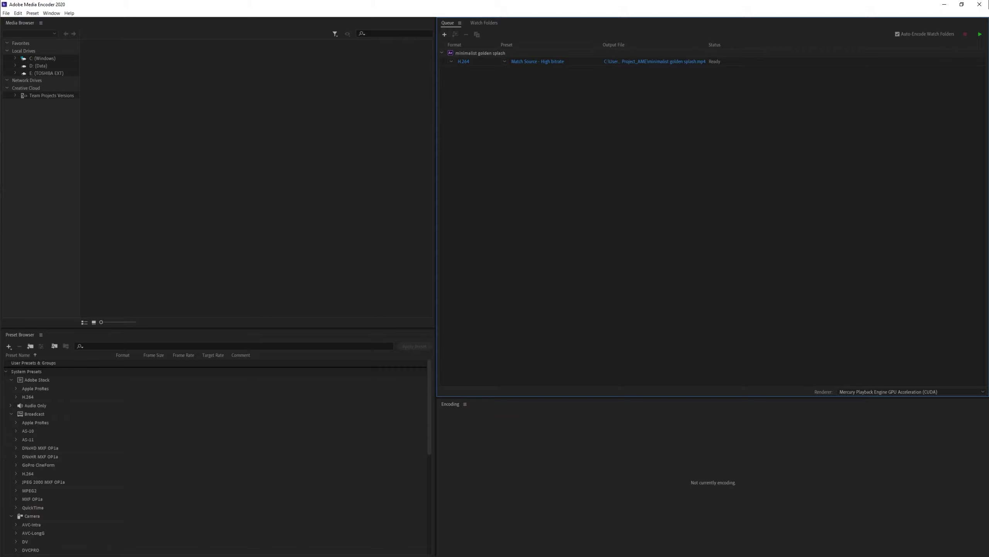
- Save the output as minimalist golden splash.mp4 in D:\PROJECT wedding invitation and start encoding
{"action": "left_click", "coordinate": [654, 61]}
{"action": "left_click", "coordinate": [31, 78]}
{"action": "left_click", "coordinate": [39, 104]}
{"action": "left_click", "coordinate": [230, 187]}
{"action": "key", "text": "Return"}
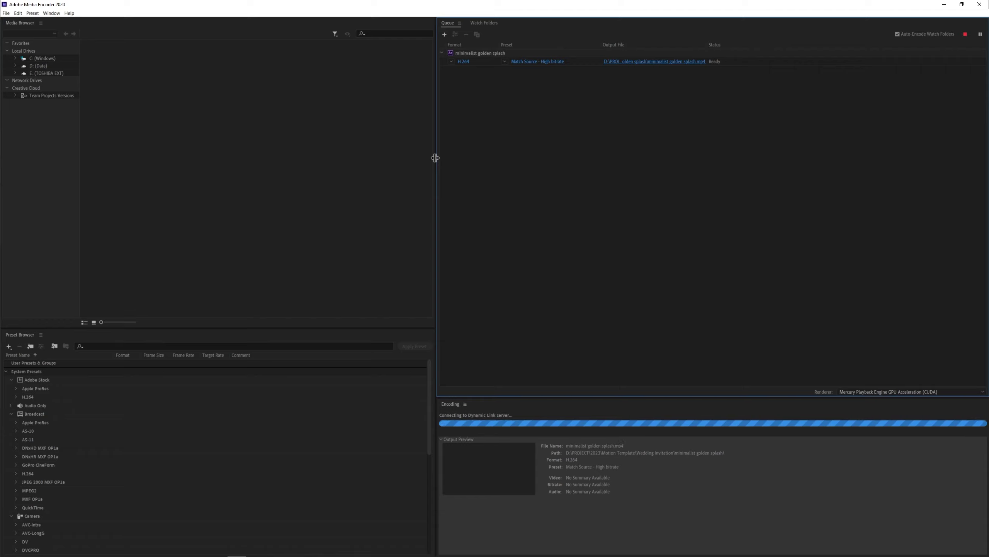